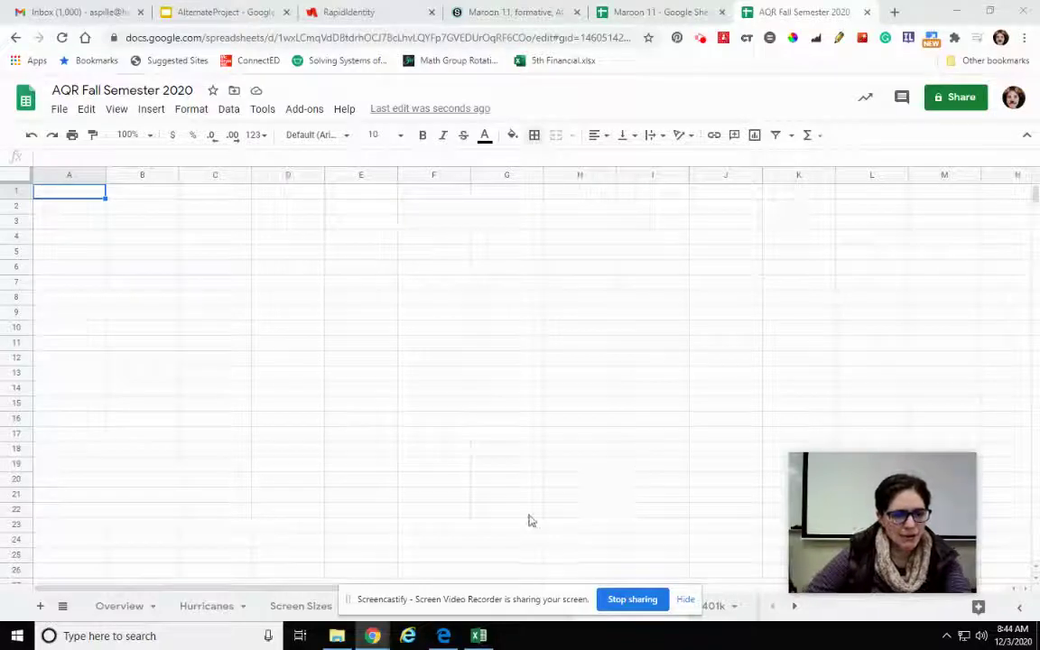
Review the title and rate inputs in the Maroon 11 reference spreadsheet.
drag(496, 599, 204, 546)
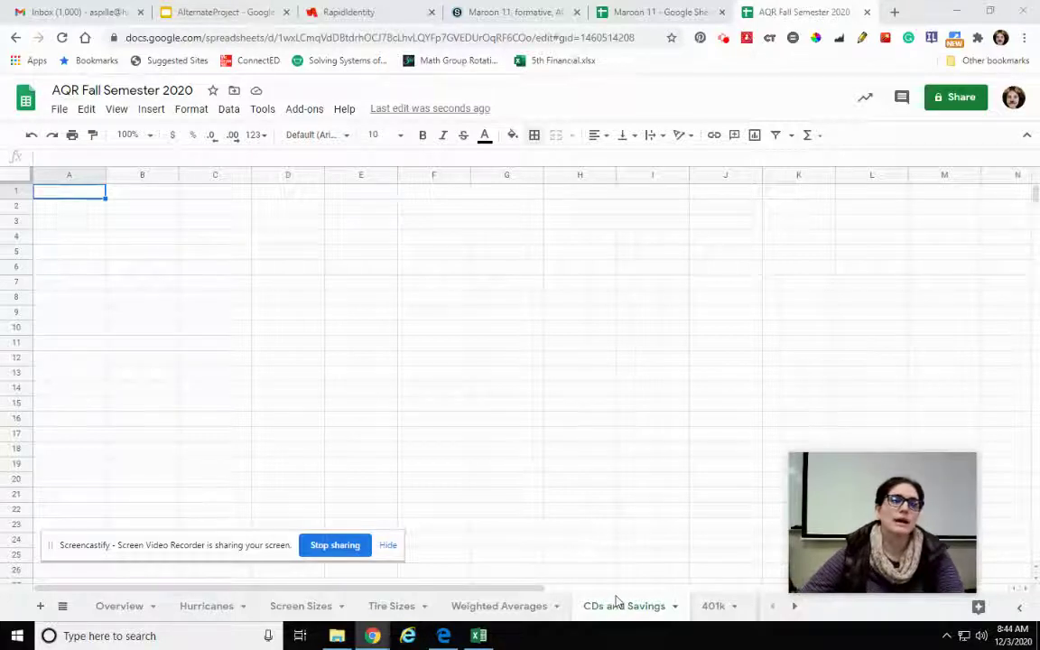
click(642, 18)
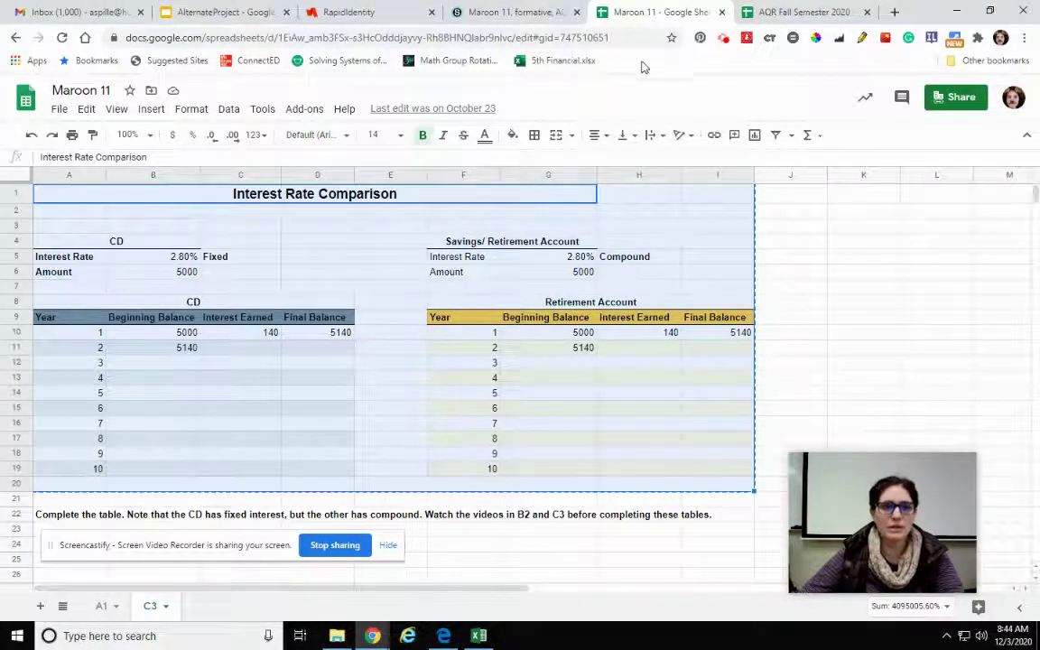
click(906, 257)
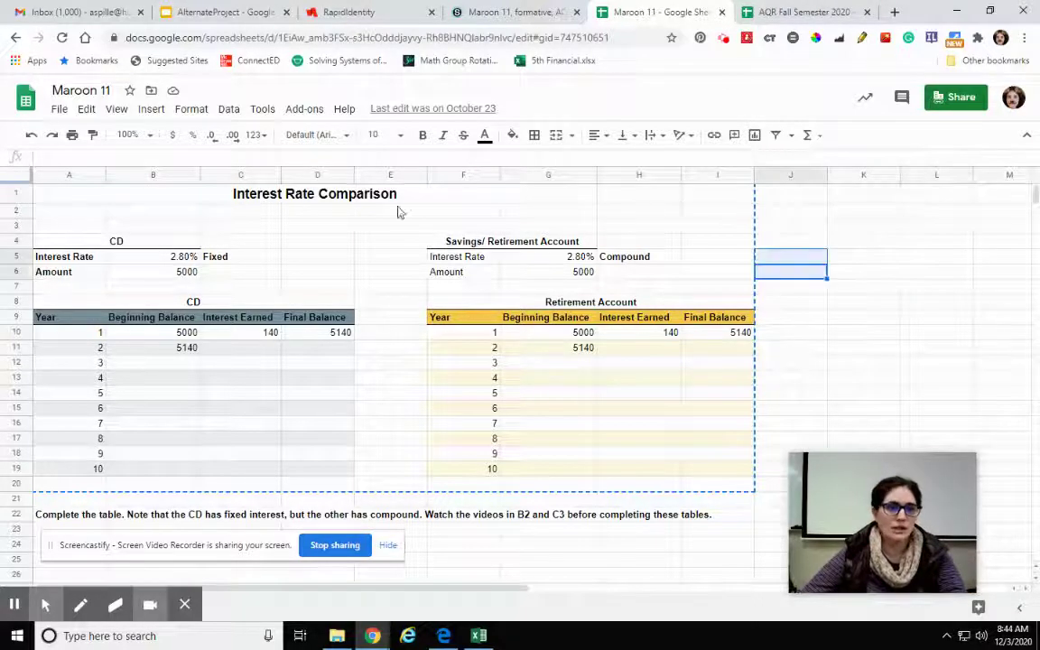
drag(70, 200, 625, 482)
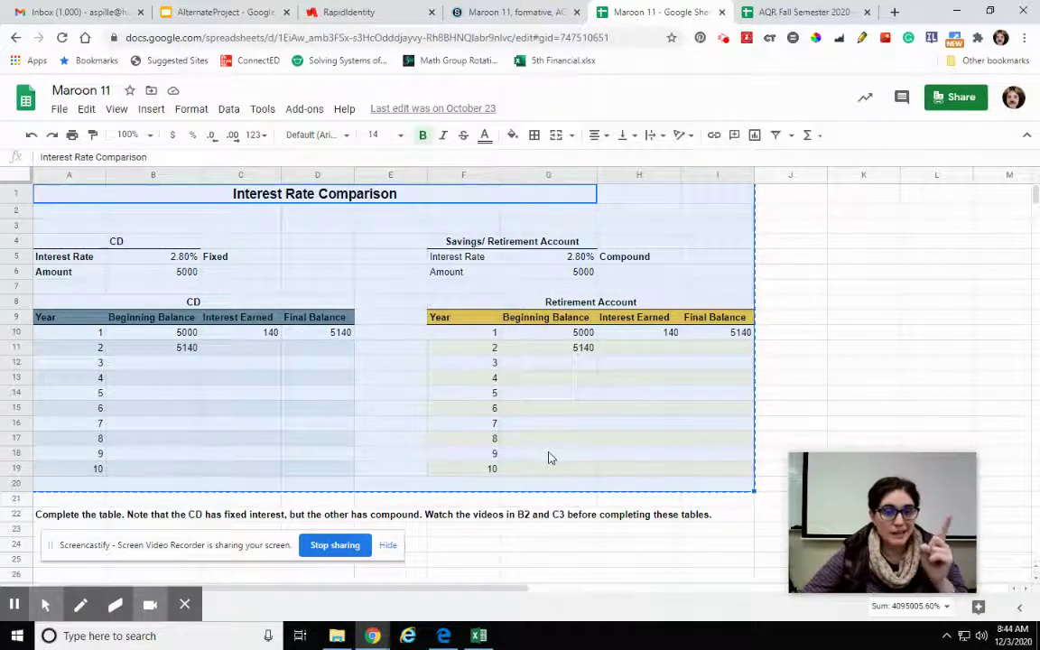
Back in AQR Fall Semester 2020, add a bottom border under the merged Interest Rate Comparison title.
click(780, 15)
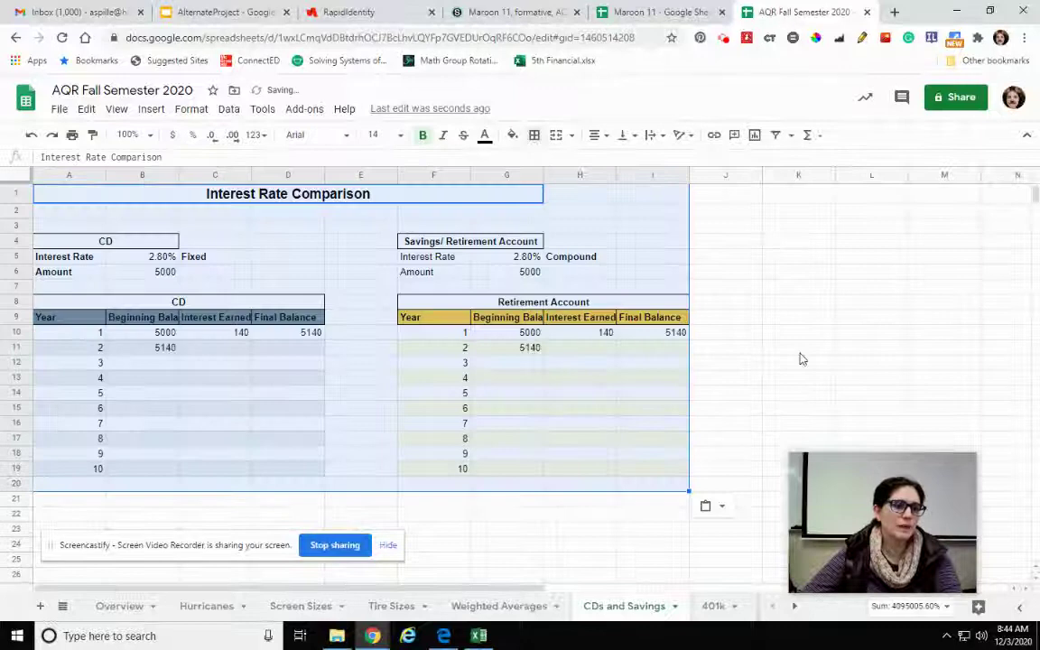
click(799, 362)
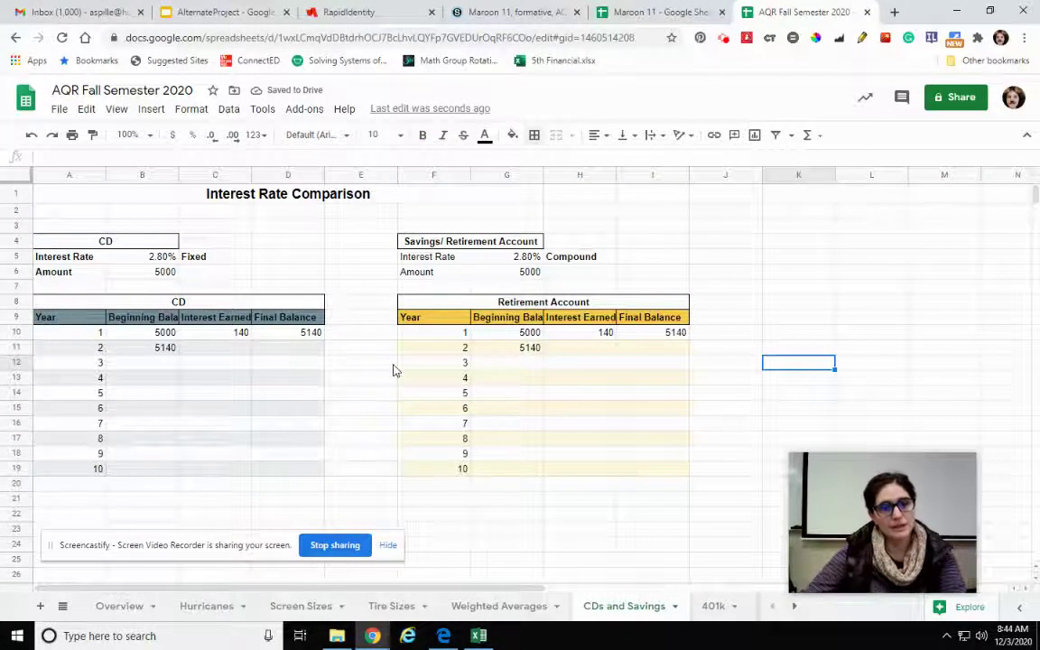
click(268, 186)
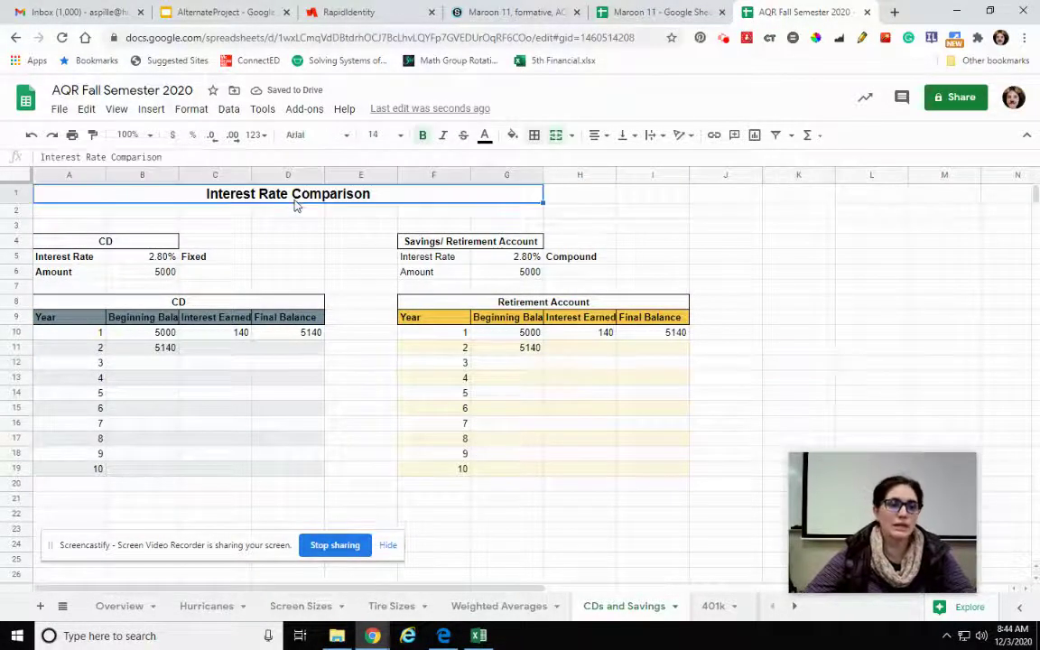
click(535, 135)
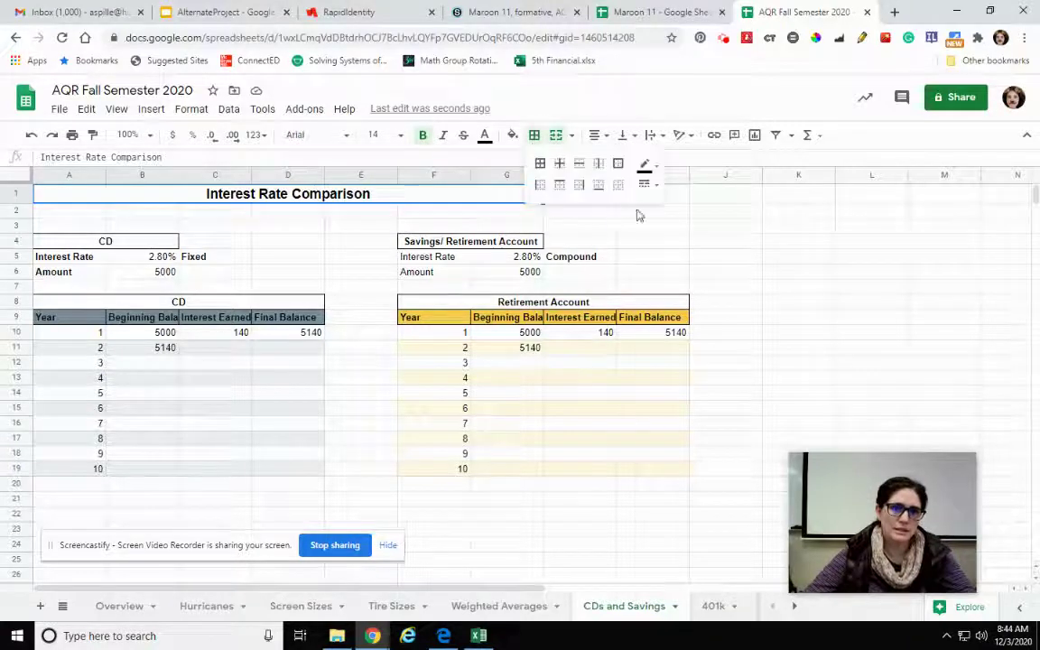
click(597, 187)
click(871, 271)
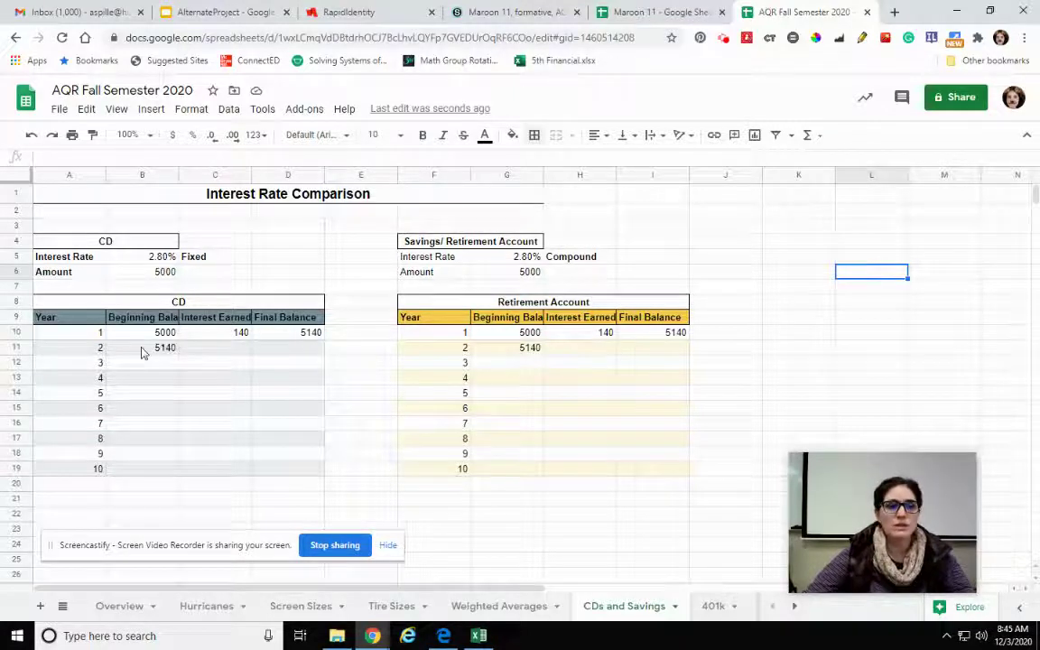
click(144, 335)
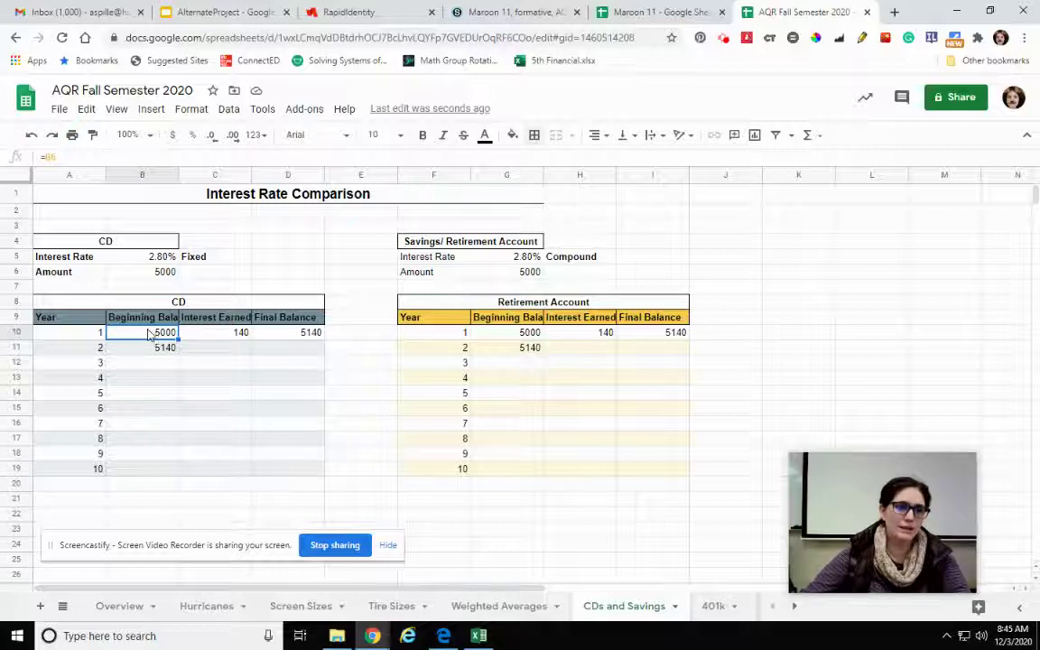
Clear the CD table's old sample values and set the year-1 beginning balance to =B6 (5000).
drag(146, 339, 280, 341)
key(Delete)
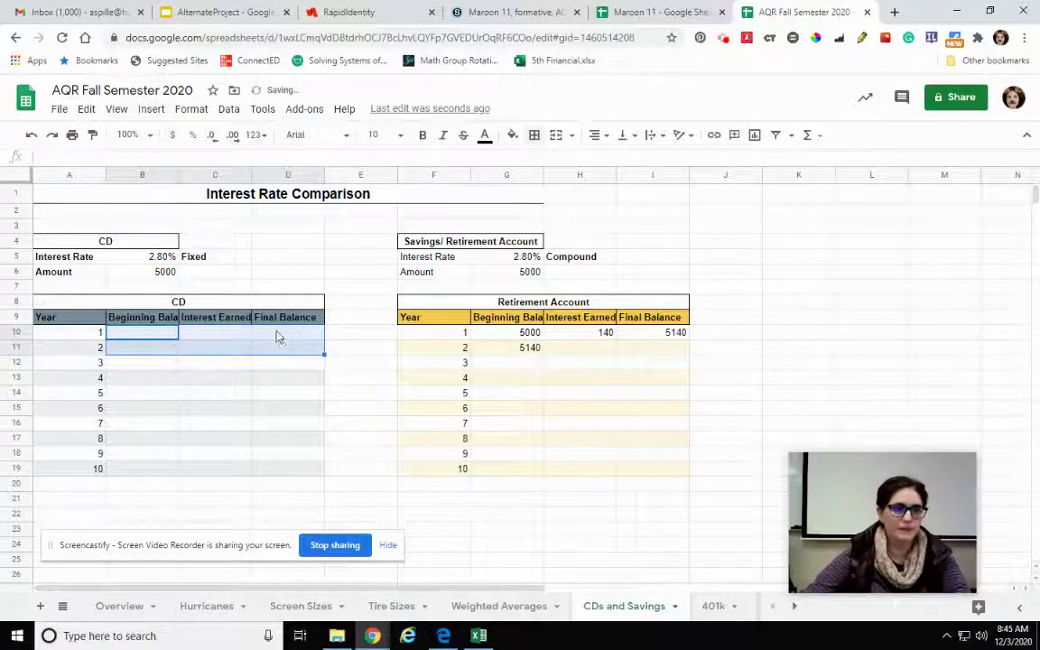
drag(232, 418, 216, 438)
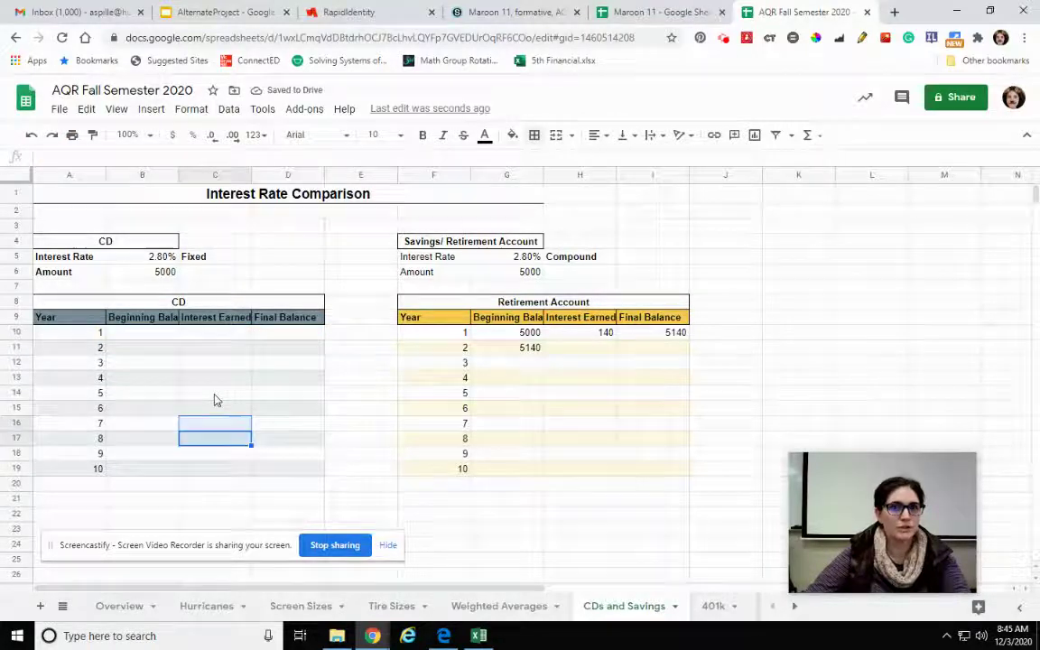
click(131, 338)
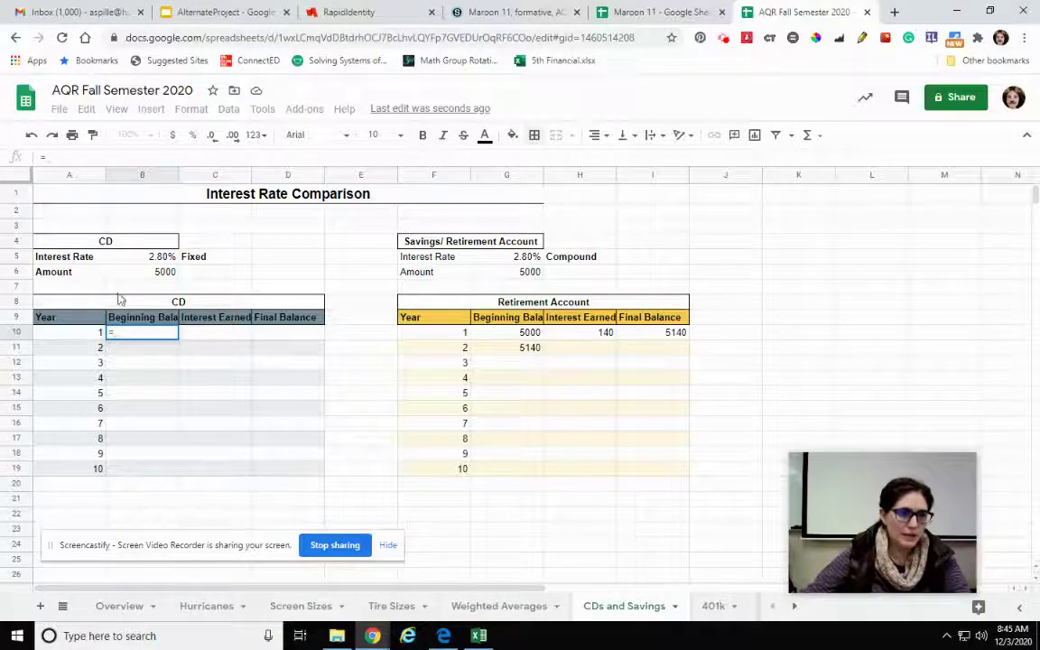
text(=)
click(140, 275)
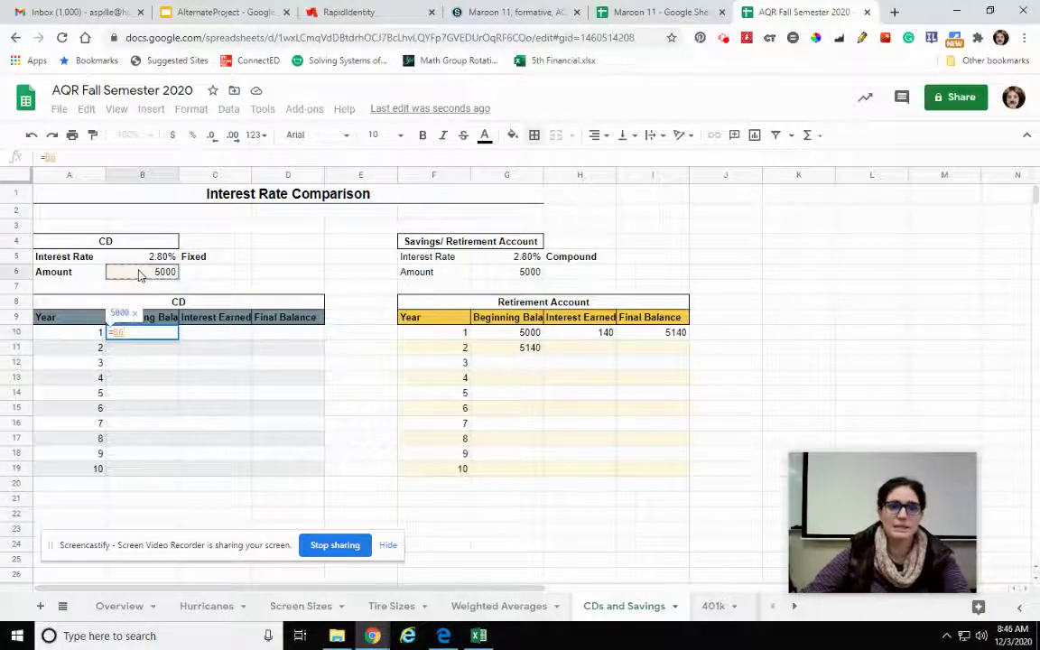
key(Return)
Enter =B5*B6 in C10 as the year-1 interest earned, giving 140.
click(203, 334)
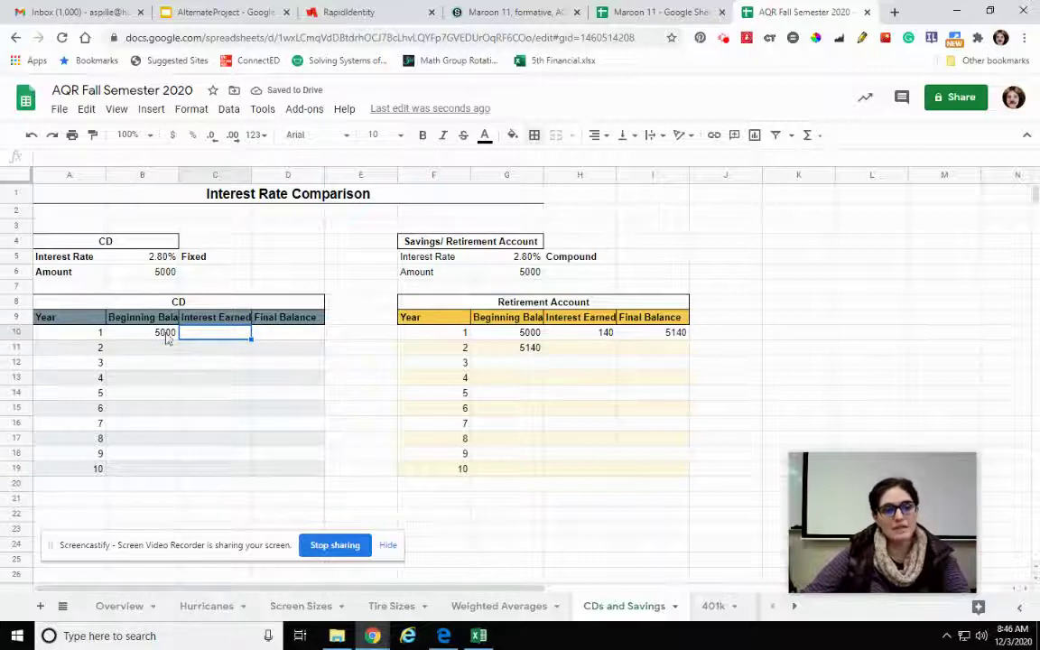
text(=)
click(130, 257)
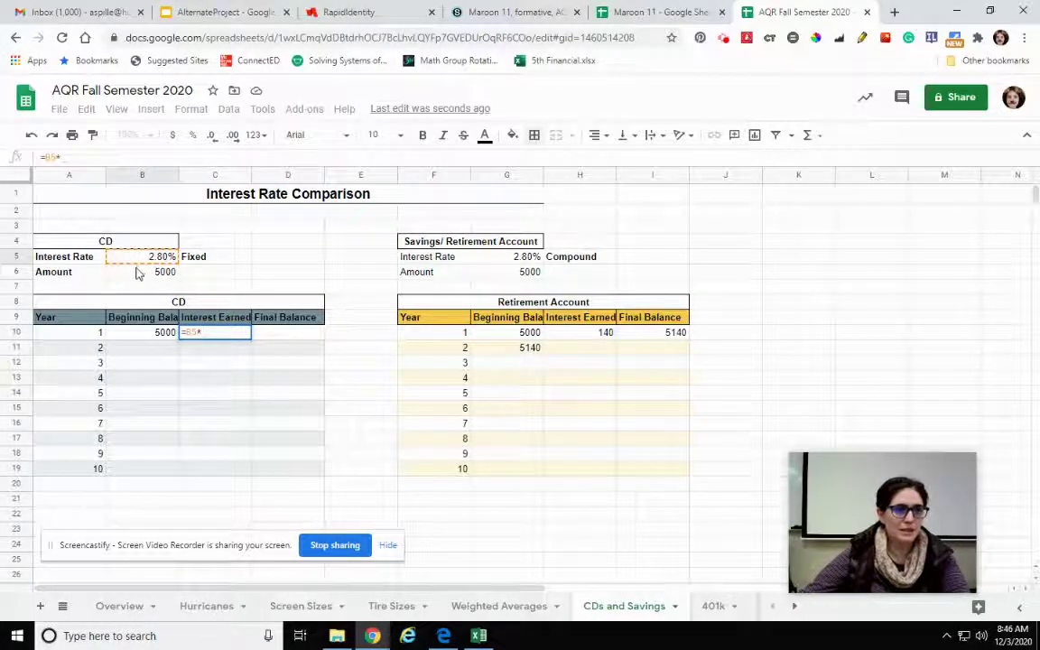
text(*)
click(135, 275)
key(Return)
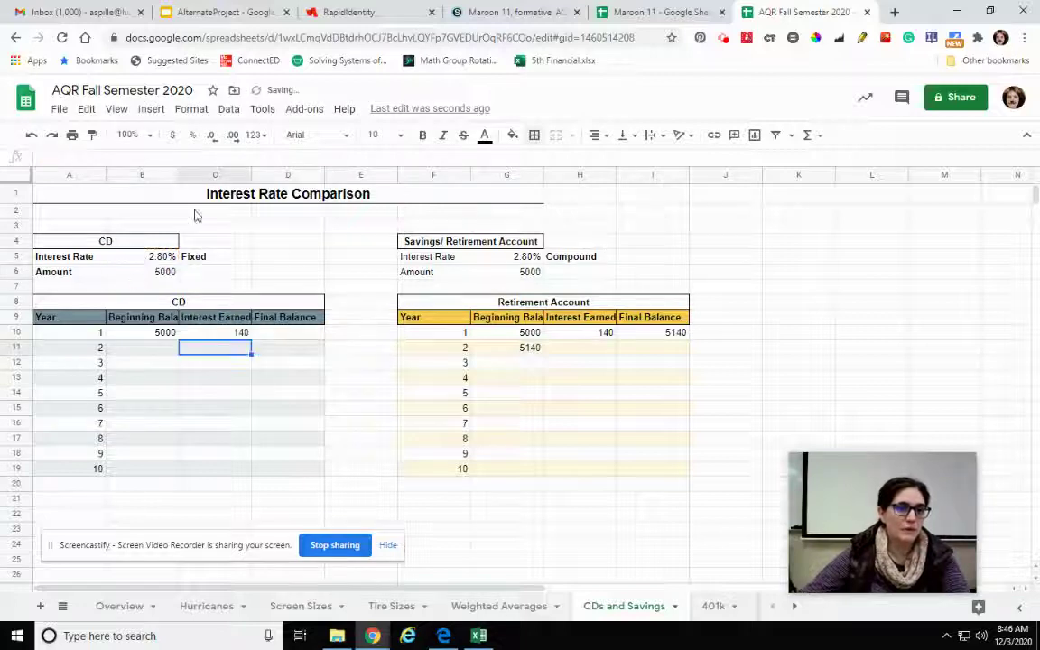
Make the interest formula fully absolute as =$B$5*$B$6.
click(209, 336)
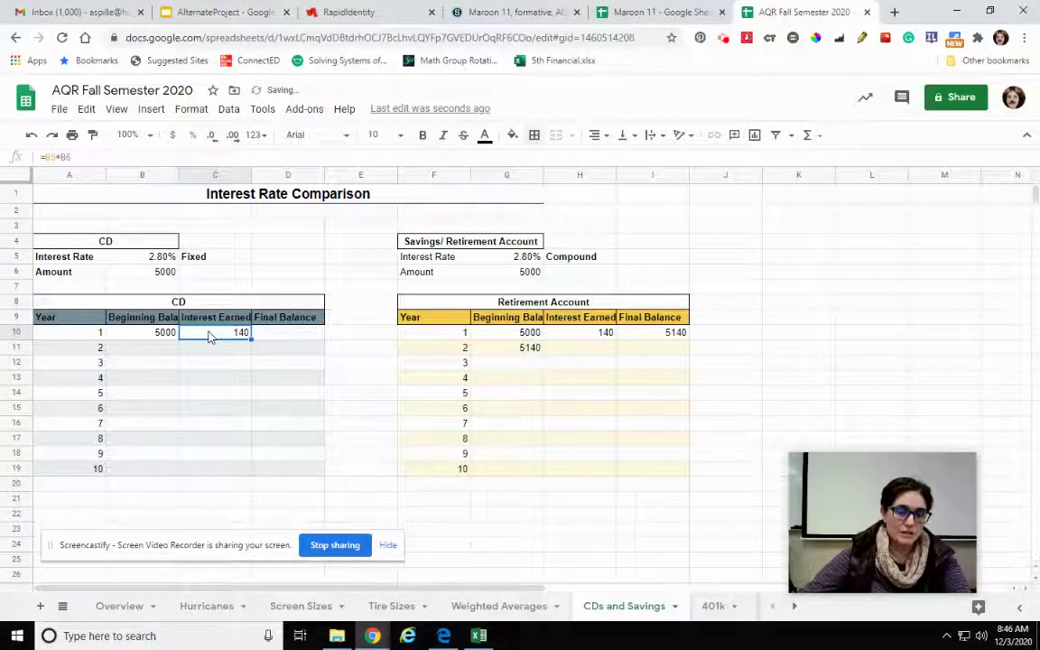
click(54, 157)
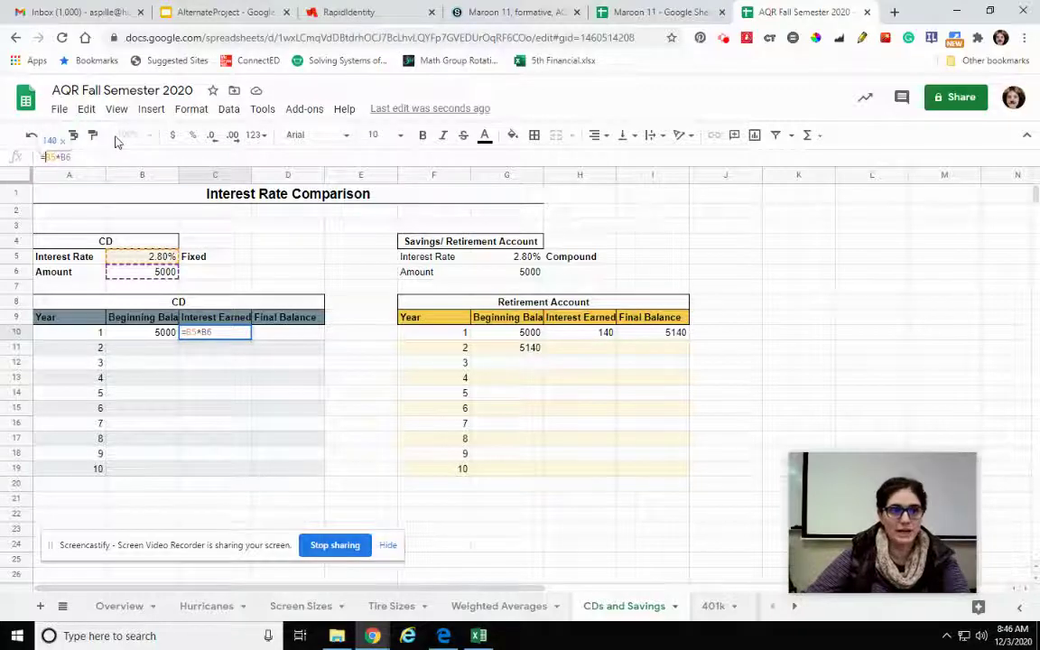
key(F4)
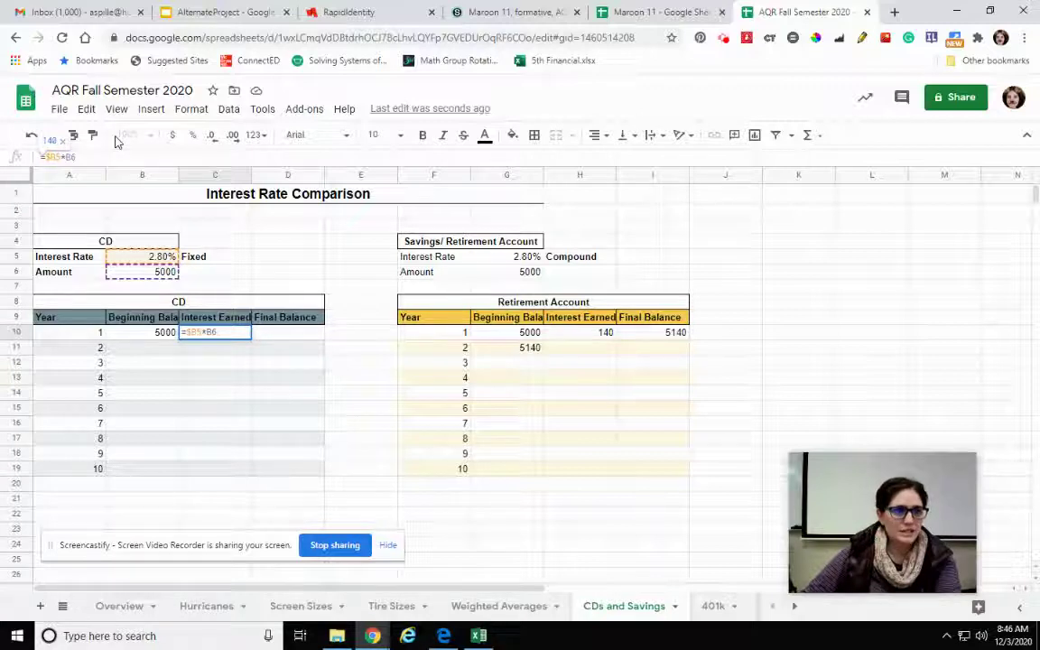
key(F4)
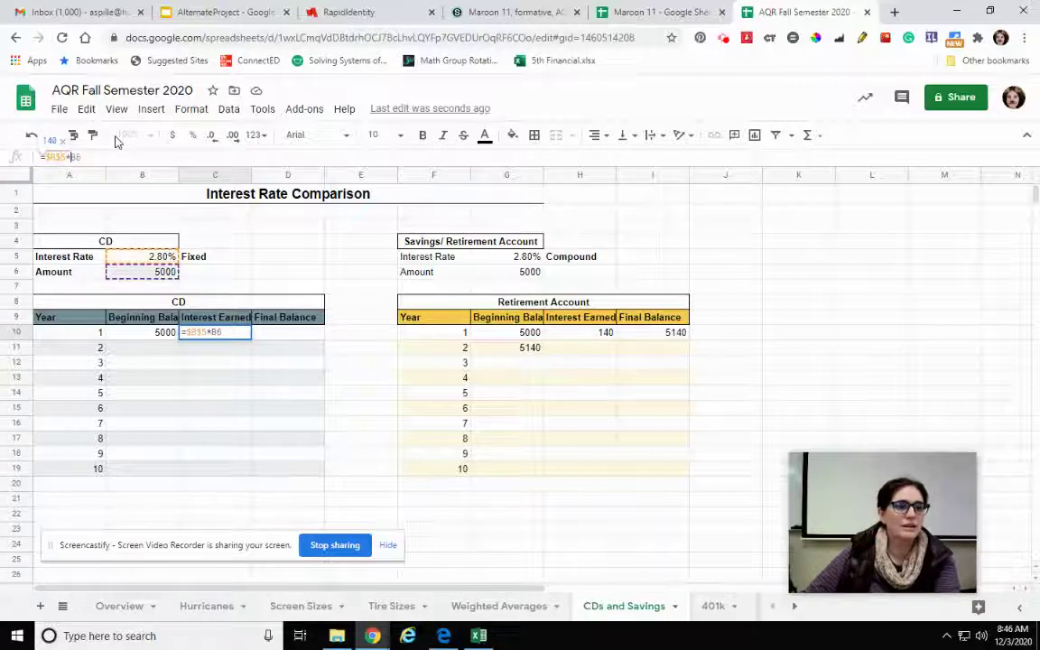
key(F4)
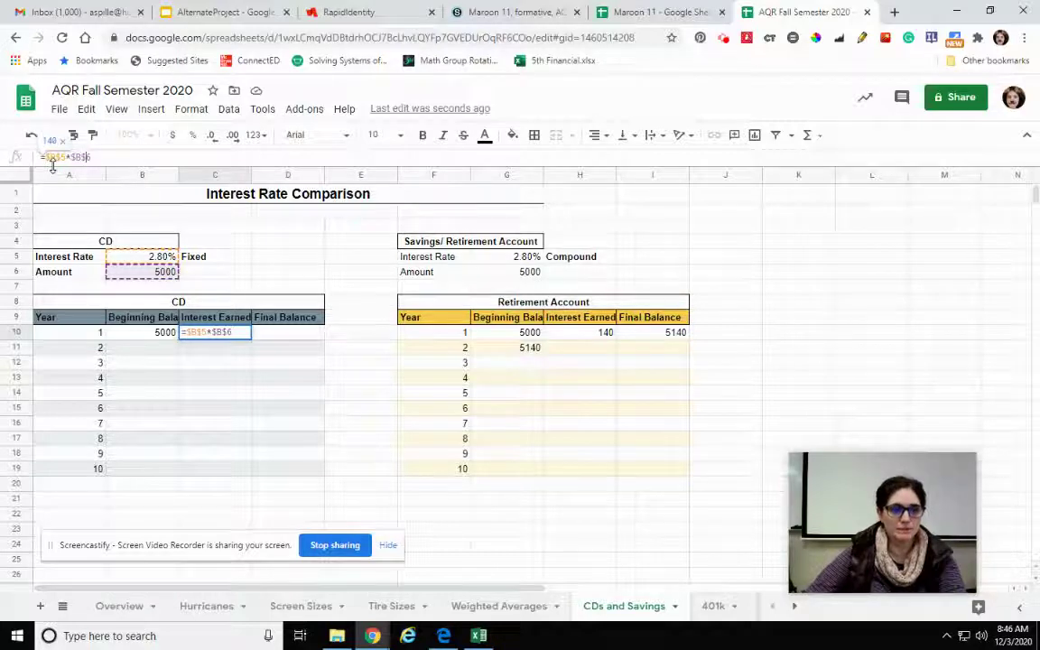
key(Return)
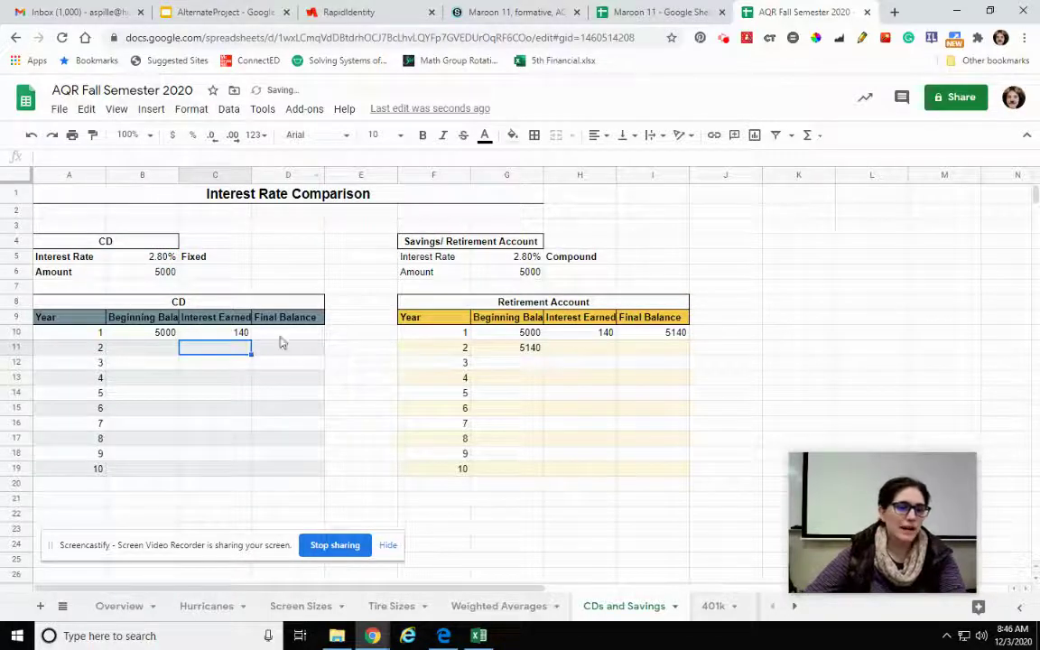
click(279, 334)
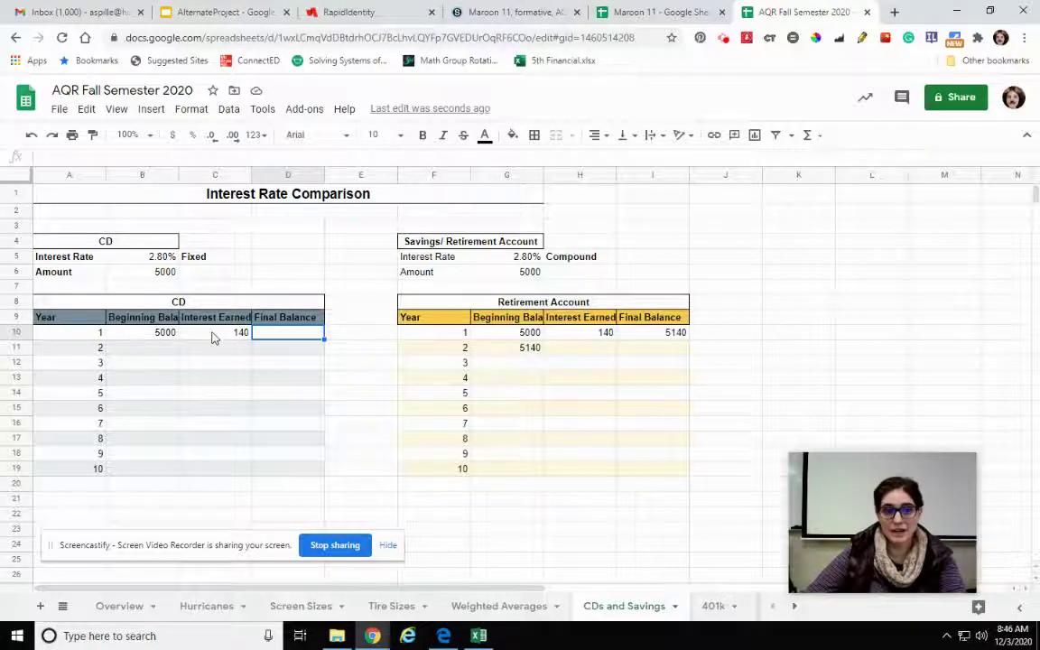
Enter =B10+C10 as the CD year-1 final balance, showing 5140.
text(=)
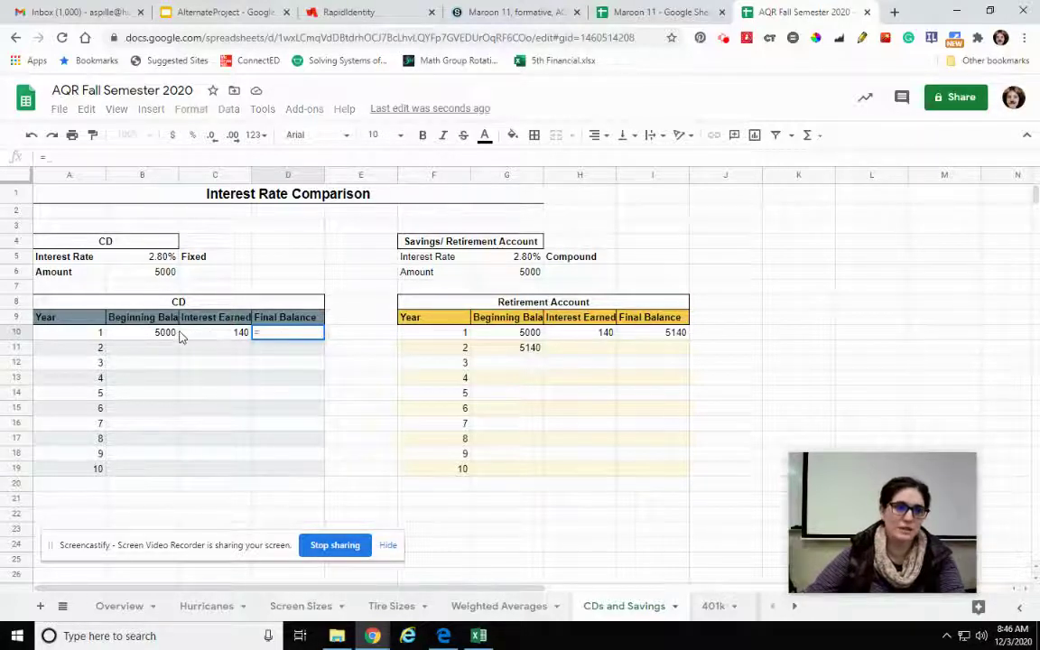
click(162, 333)
text(+)
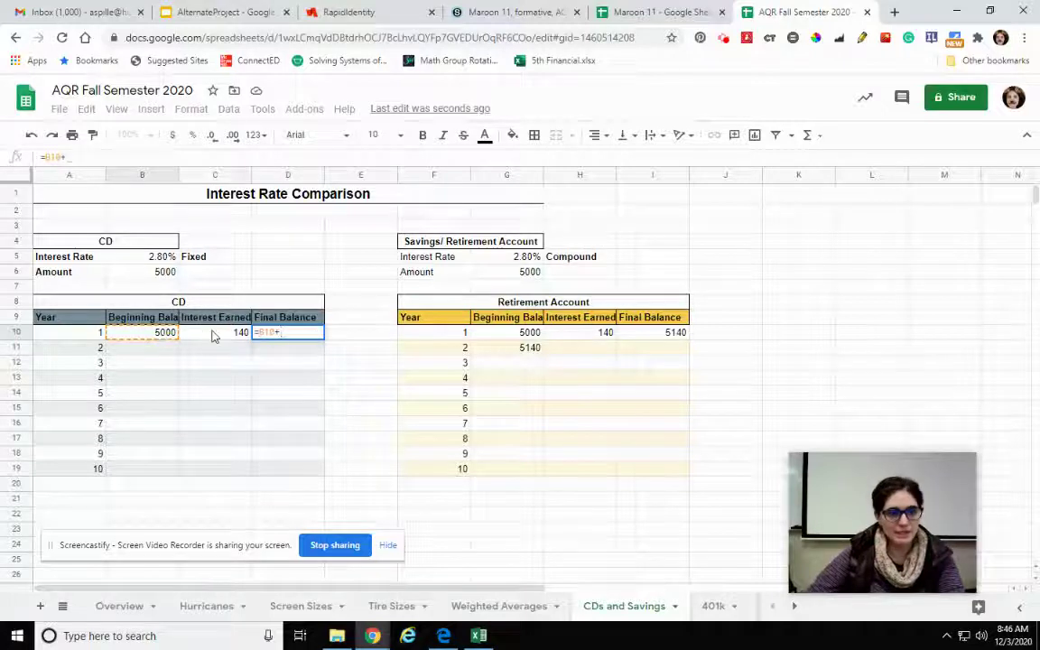
click(214, 336)
key(Return)
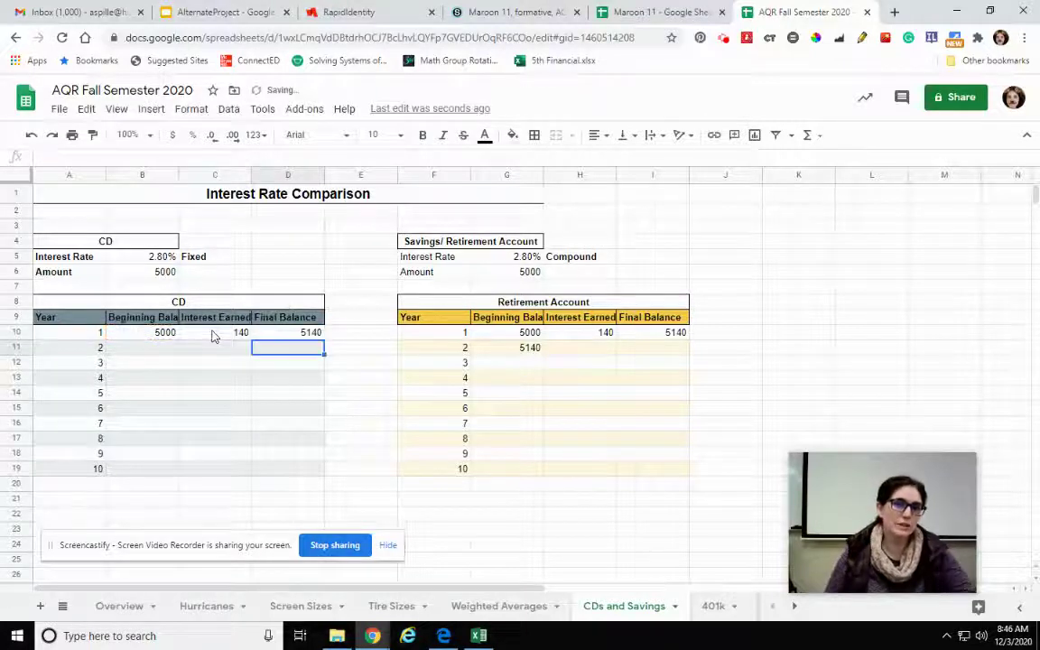
Set the year-2 beginning balance in B11 to =D10.
click(161, 351)
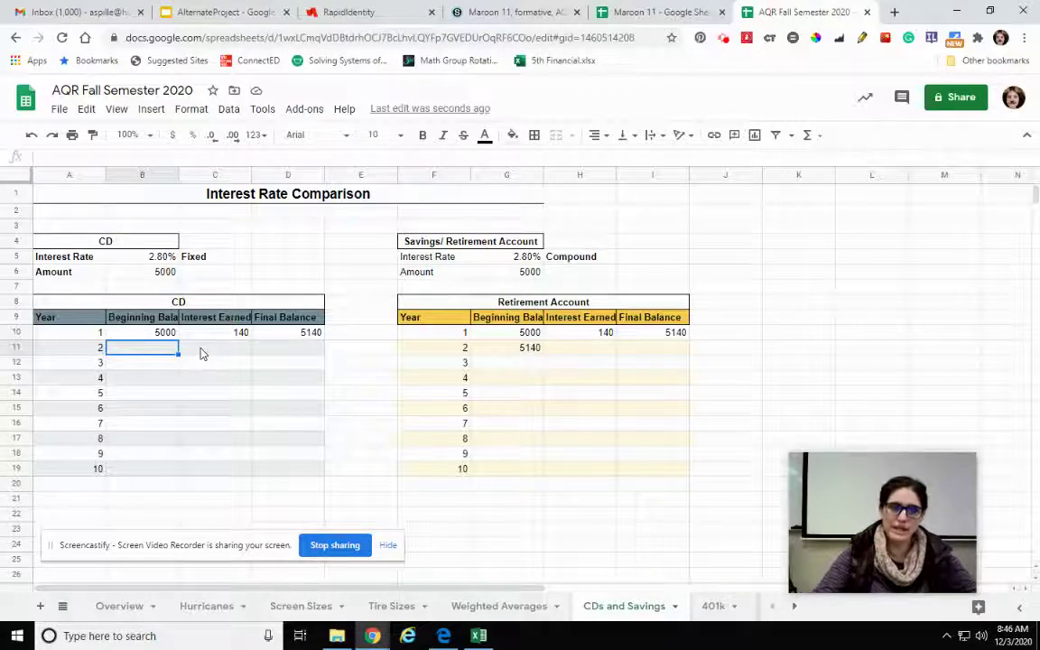
text(=)
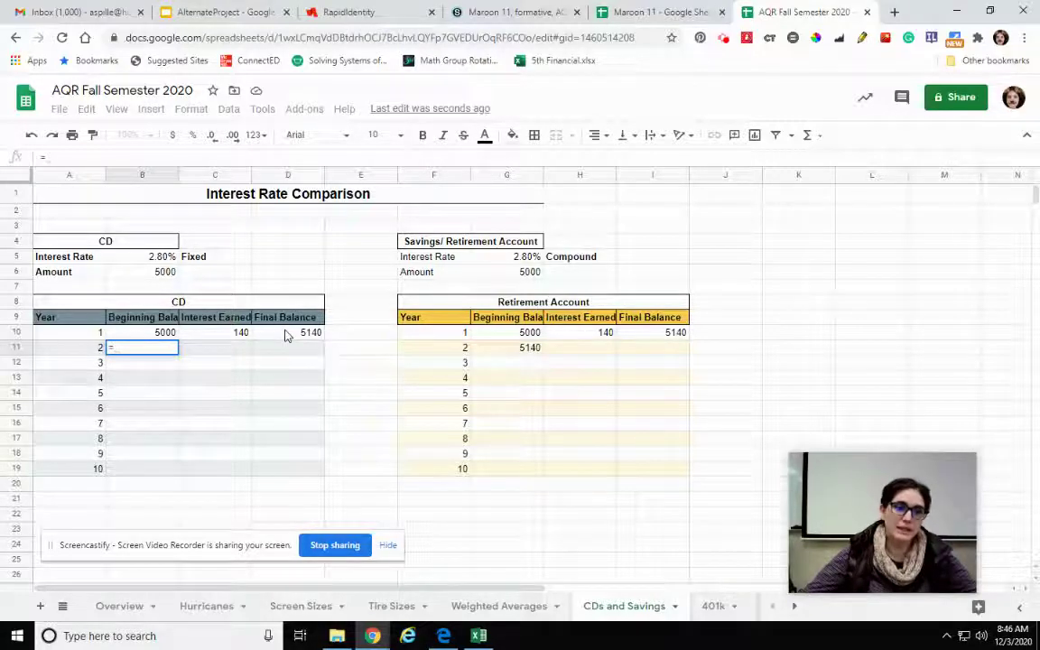
click(285, 332)
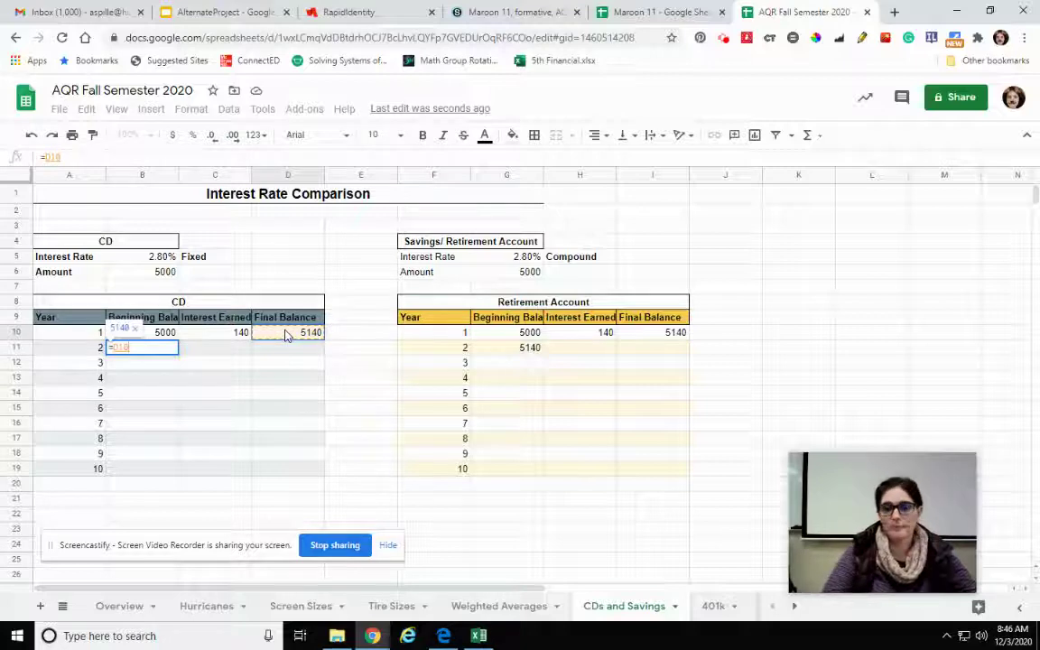
key(Return)
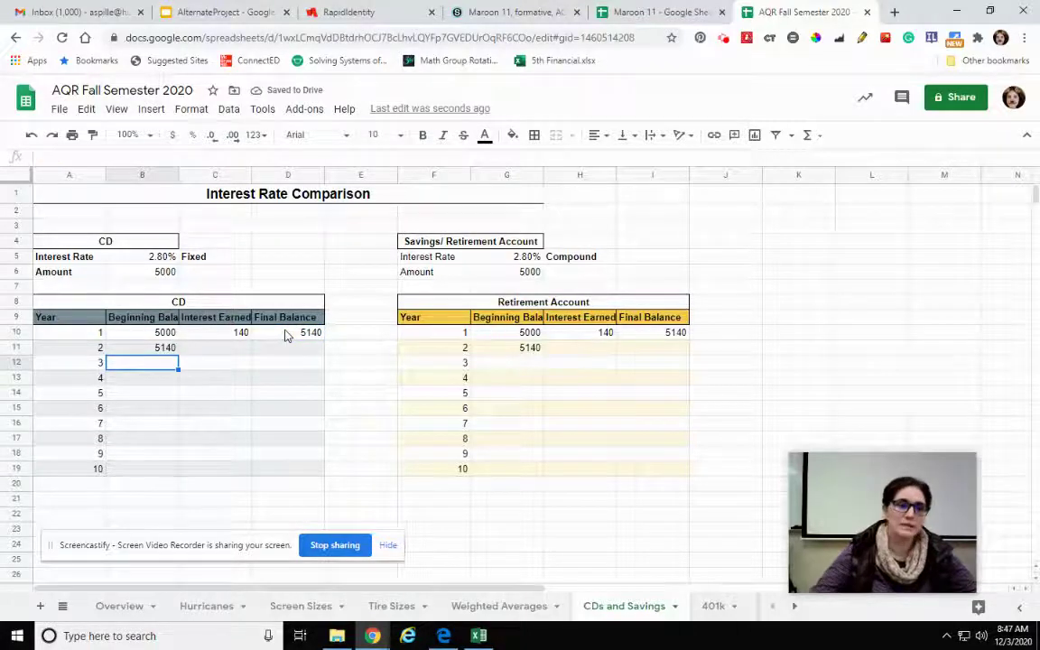
Fill the CD interest earned (140) and final balance formulas down to year 10.
click(212, 333)
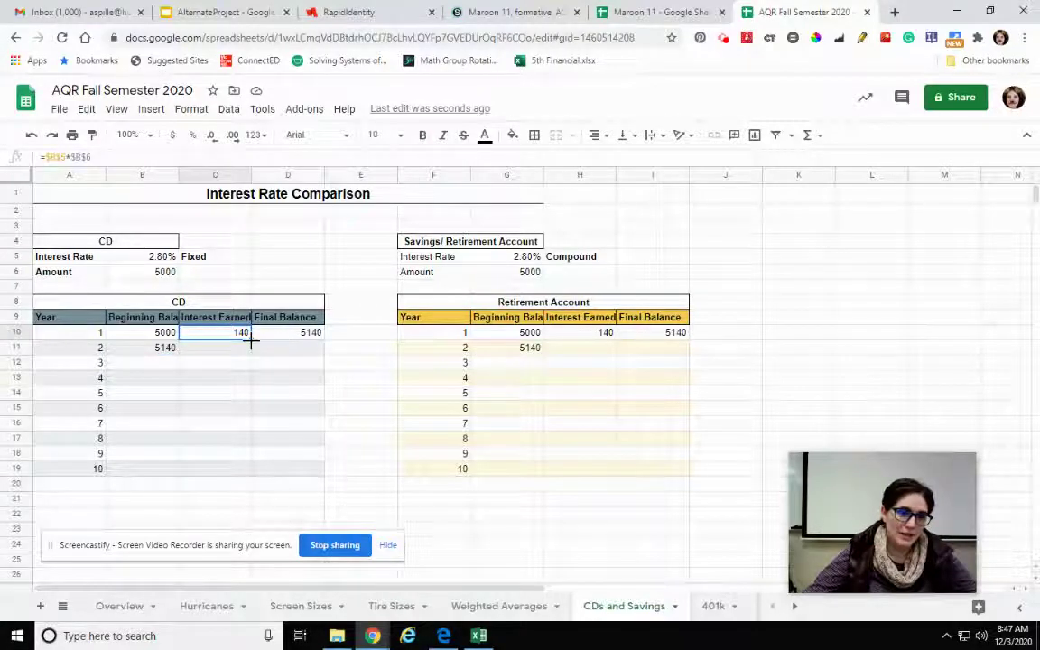
drag(251, 340, 249, 350)
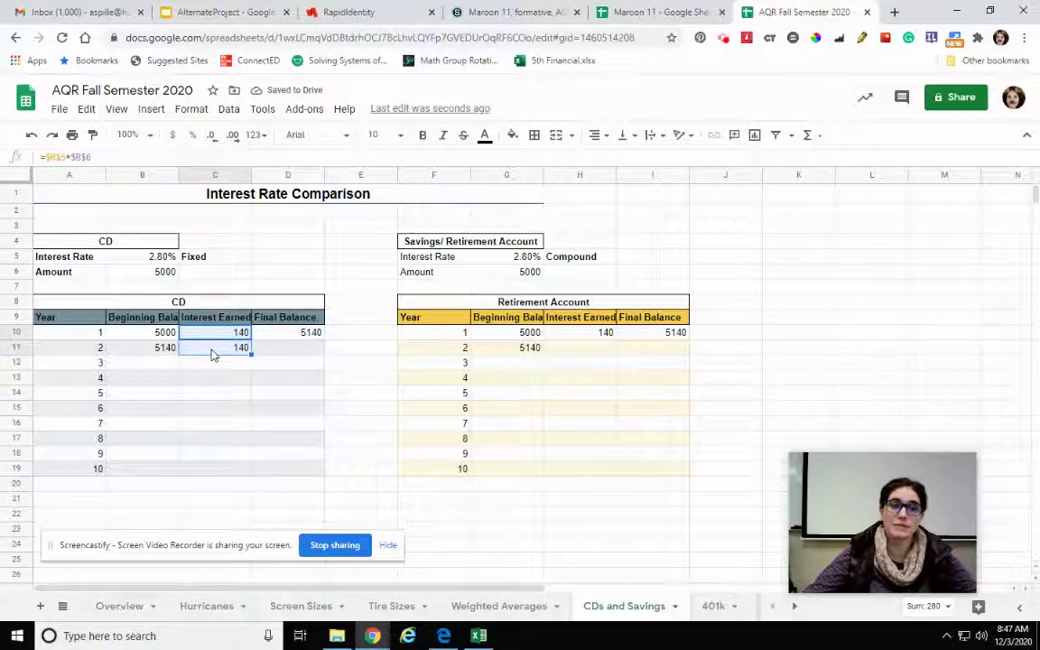
drag(251, 355, 253, 467)
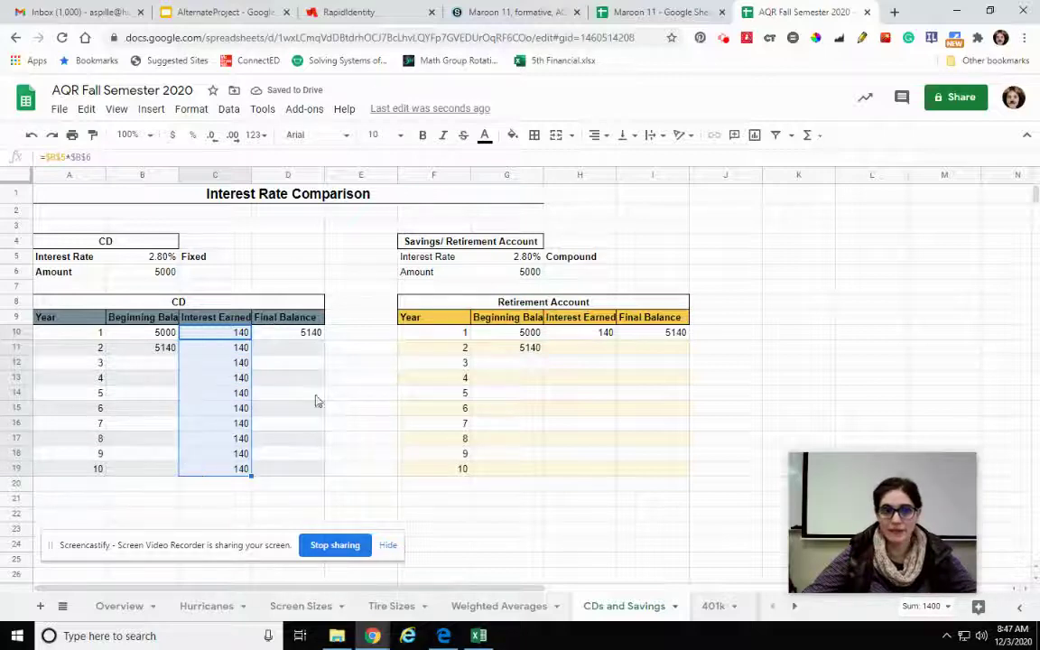
click(291, 350)
click(296, 334)
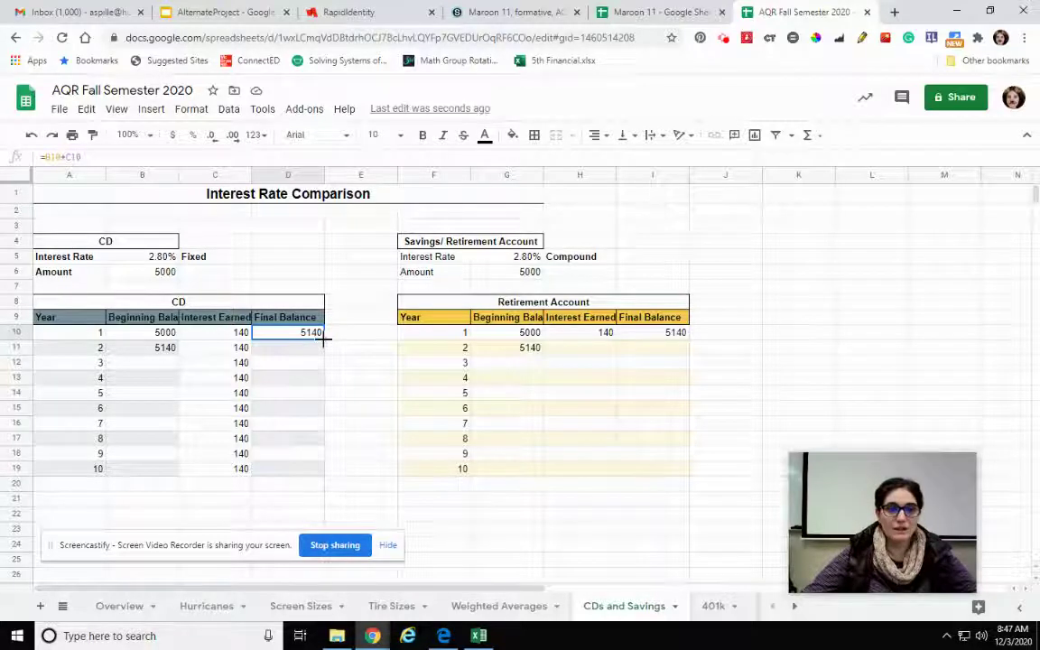
drag(323, 339, 313, 476)
Copy the year-2 beginning balance link down to row 19, completing the CD table at 6400.
click(147, 351)
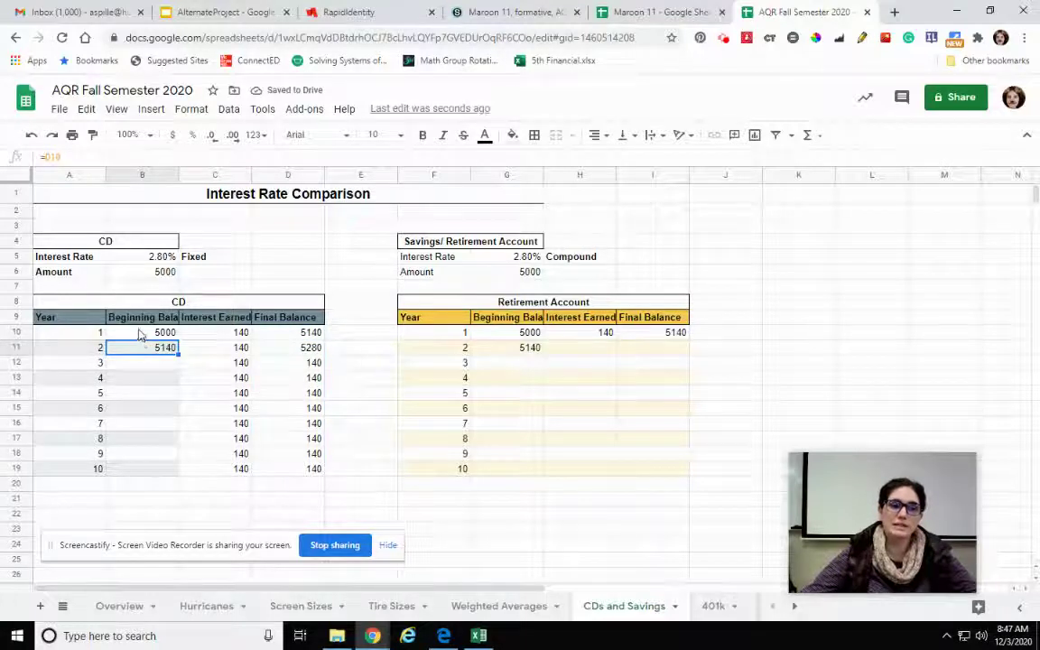
click(140, 334)
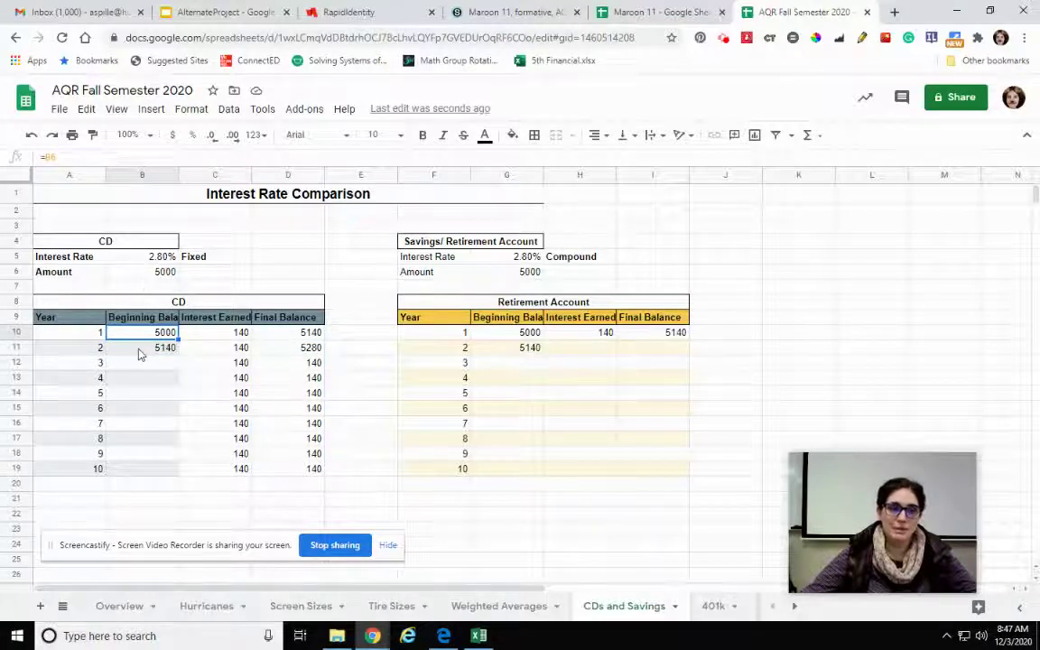
click(140, 354)
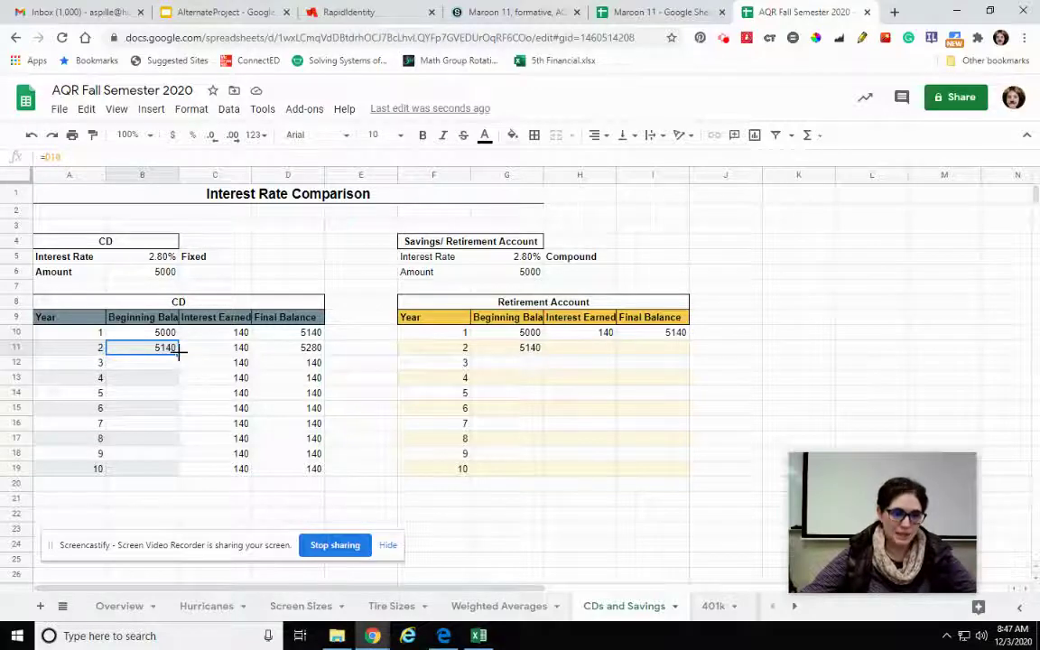
drag(180, 355, 186, 468)
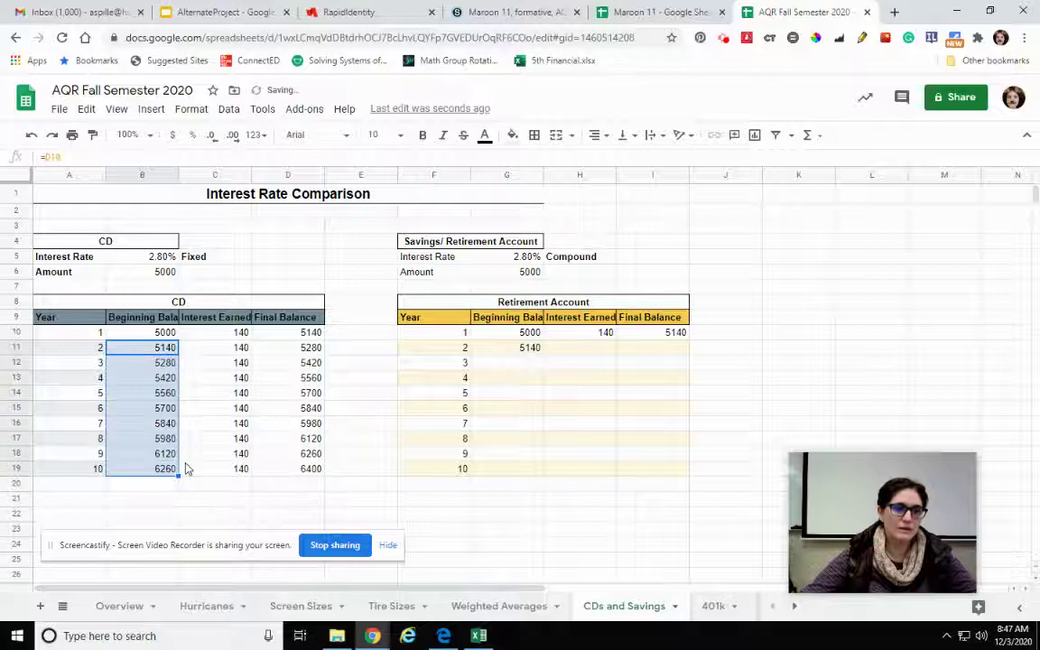
click(377, 488)
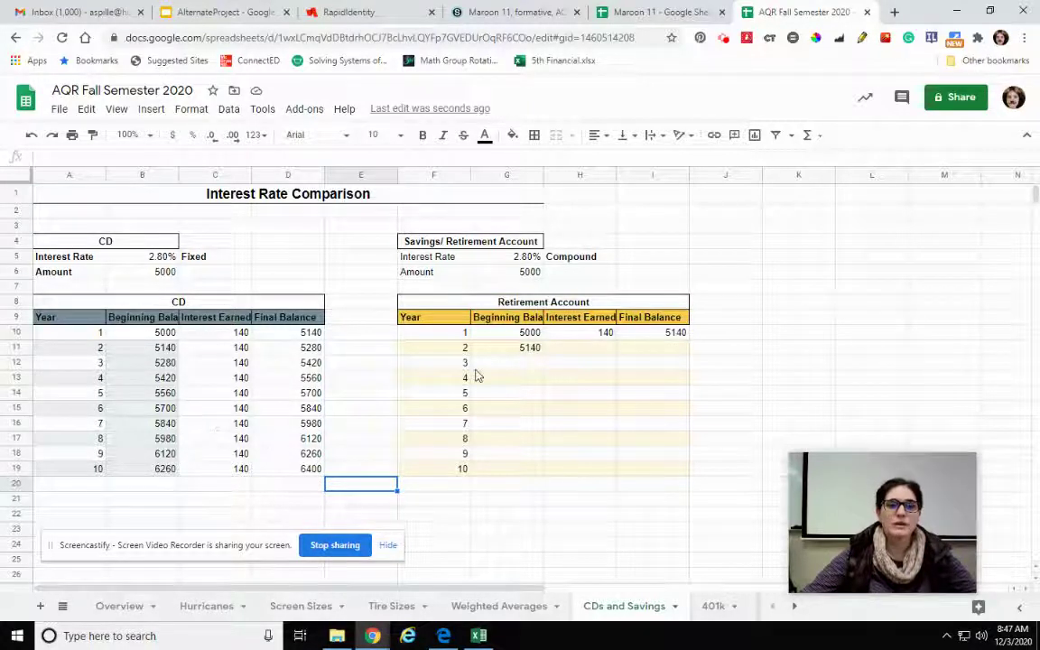
drag(495, 336, 657, 353)
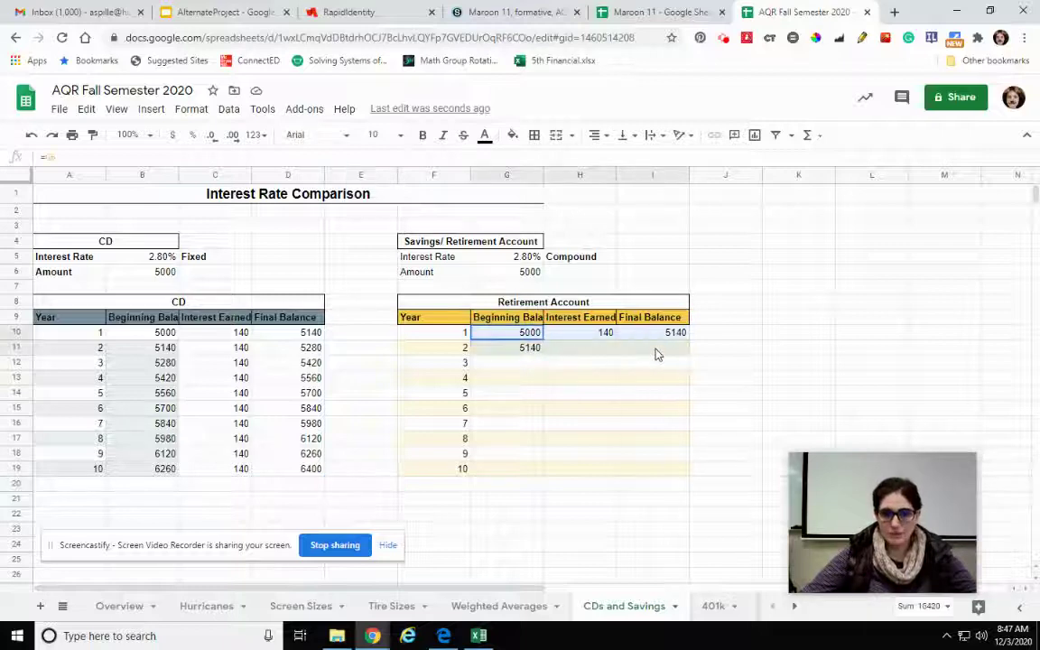
Clear the old Retirement Account values and set G10 to =G6, showing 5000.
key(Delete)
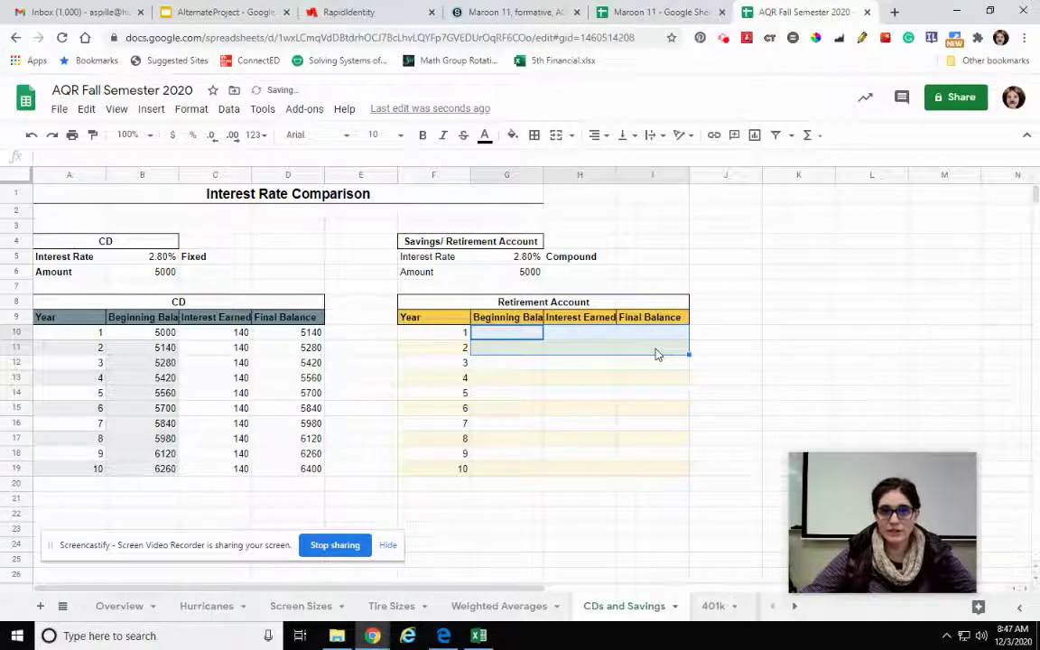
click(519, 338)
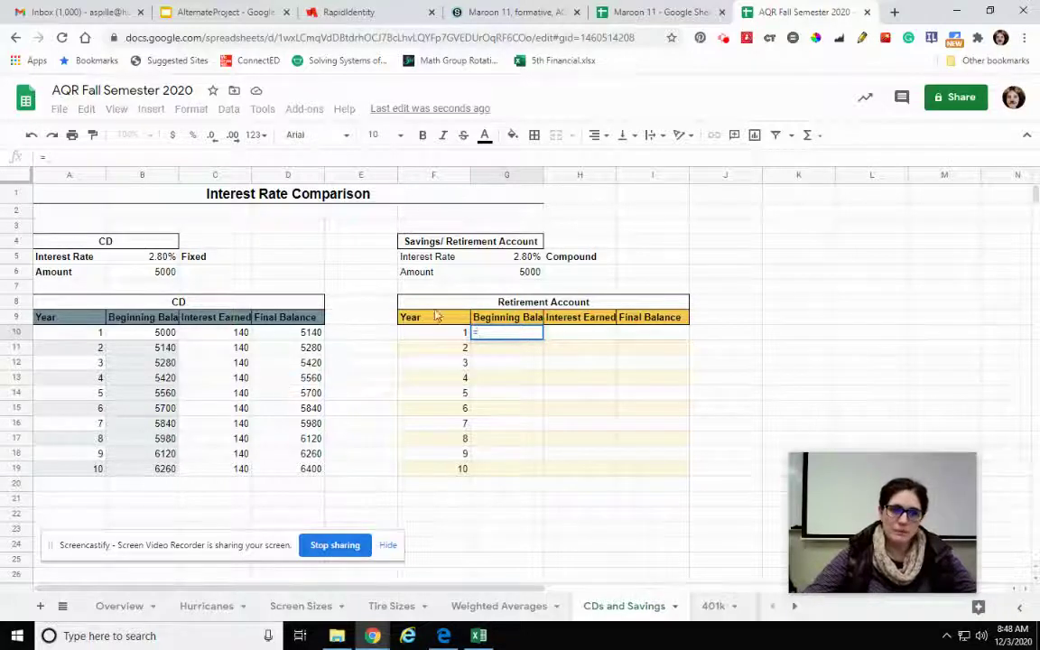
text(=)
click(498, 274)
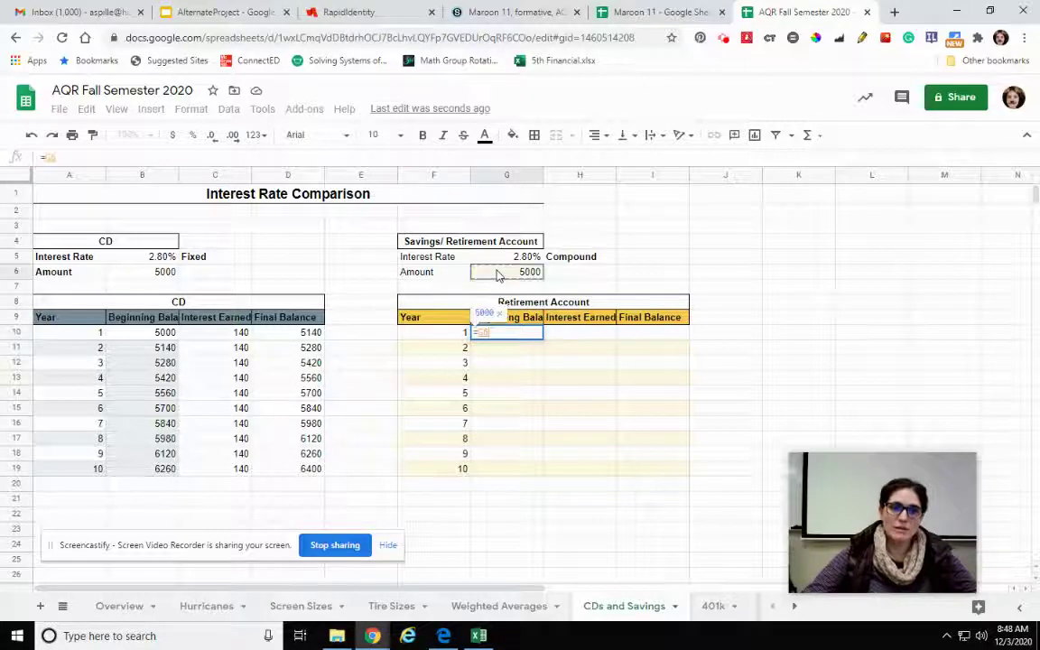
key(Return)
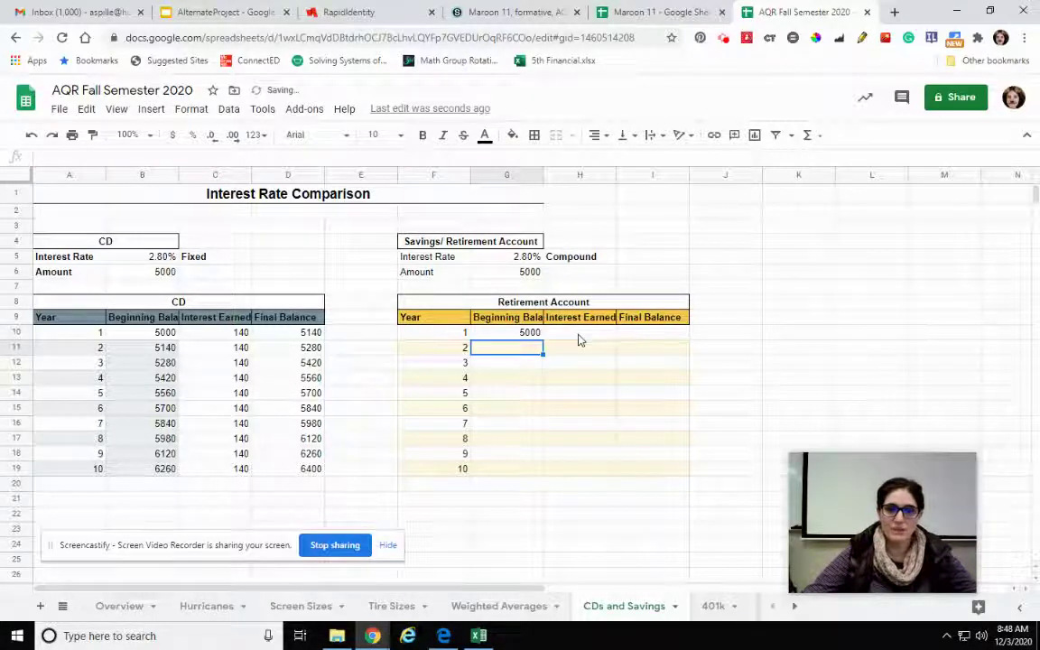
Widen columns G, B and H so the Beginning Balance and Interest Earned headers fit.
click(579, 334)
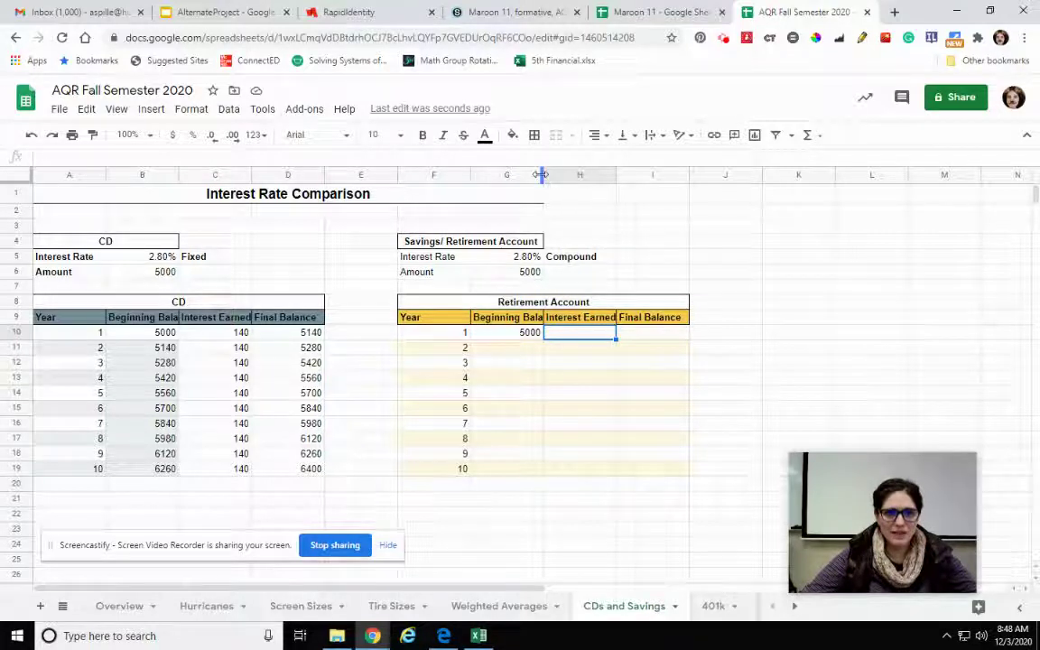
drag(543, 174, 562, 175)
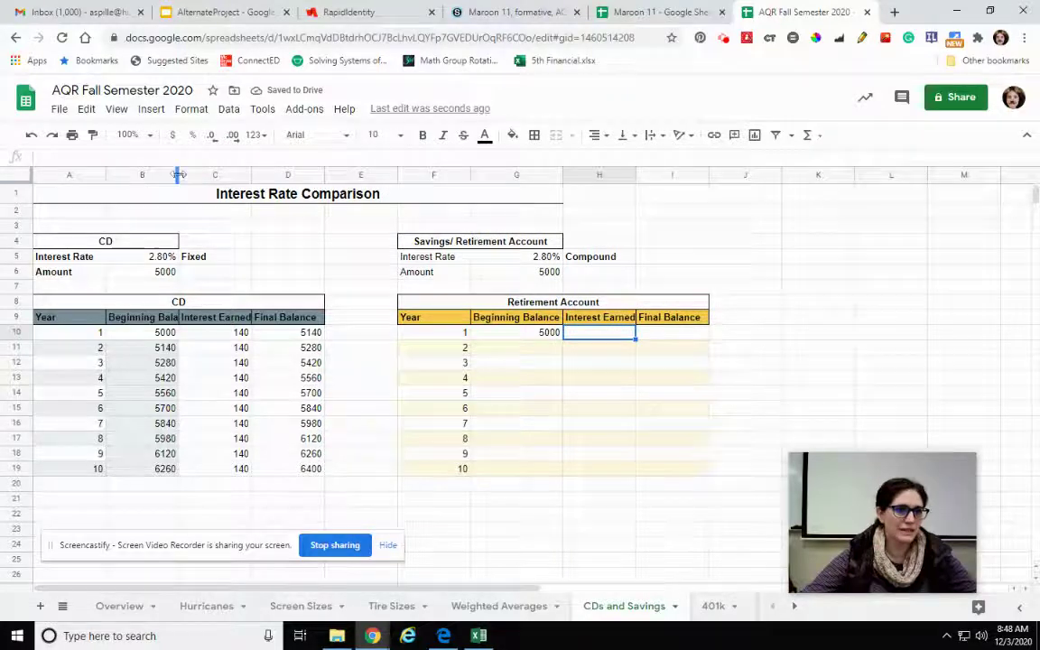
drag(180, 174, 202, 176)
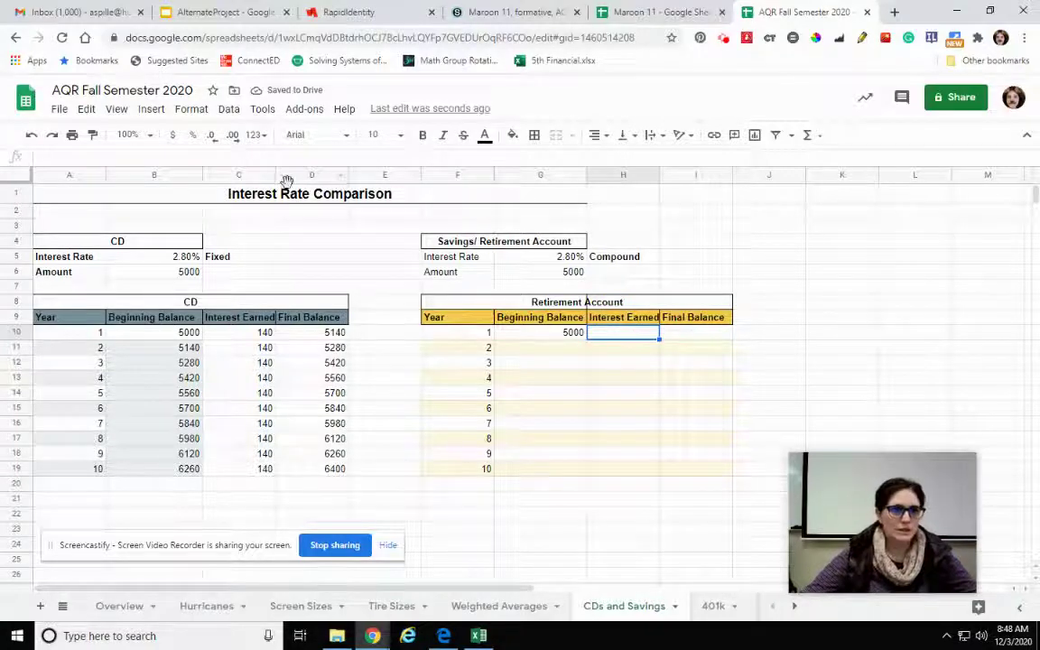
drag(275, 175, 281, 176)
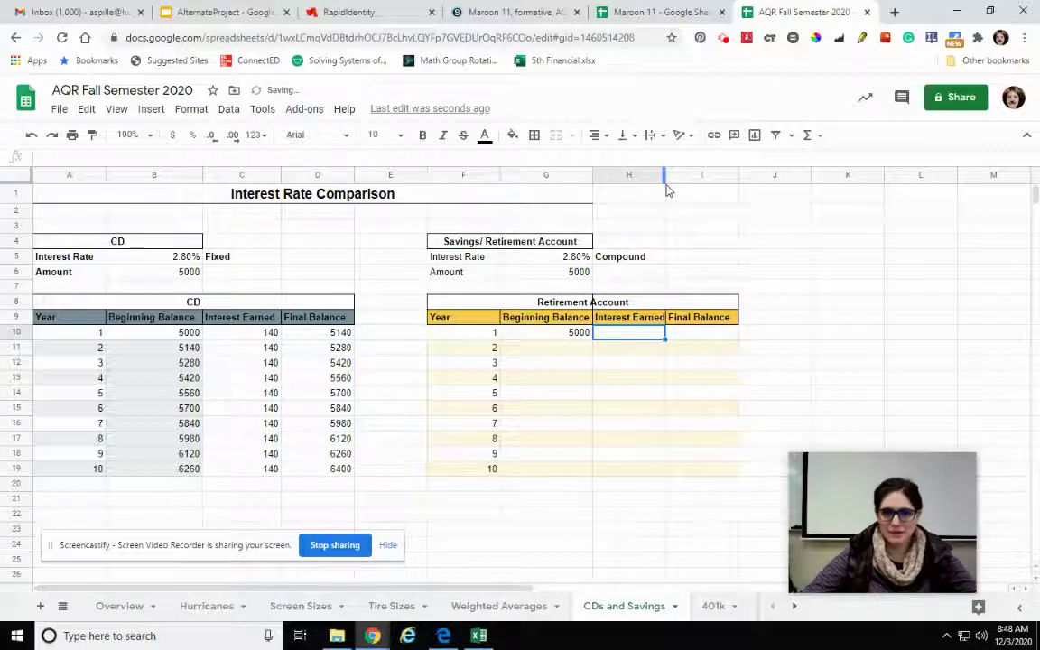
drag(665, 181, 672, 177)
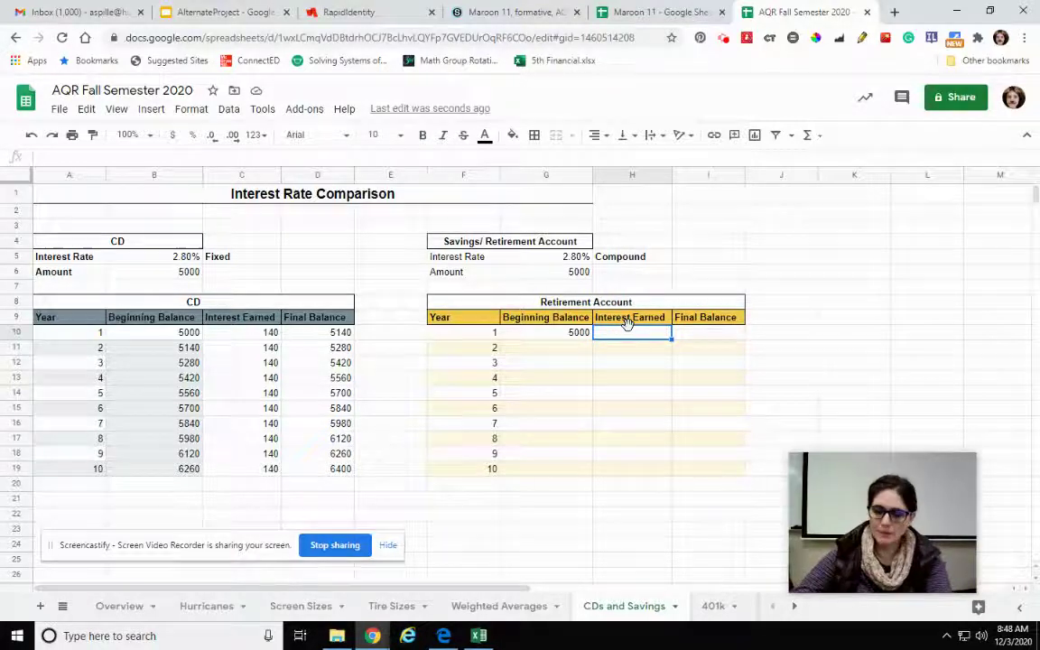
Enter =$G$5*G10 in H10 for a retirement year-1 interest of 140.
text(=)
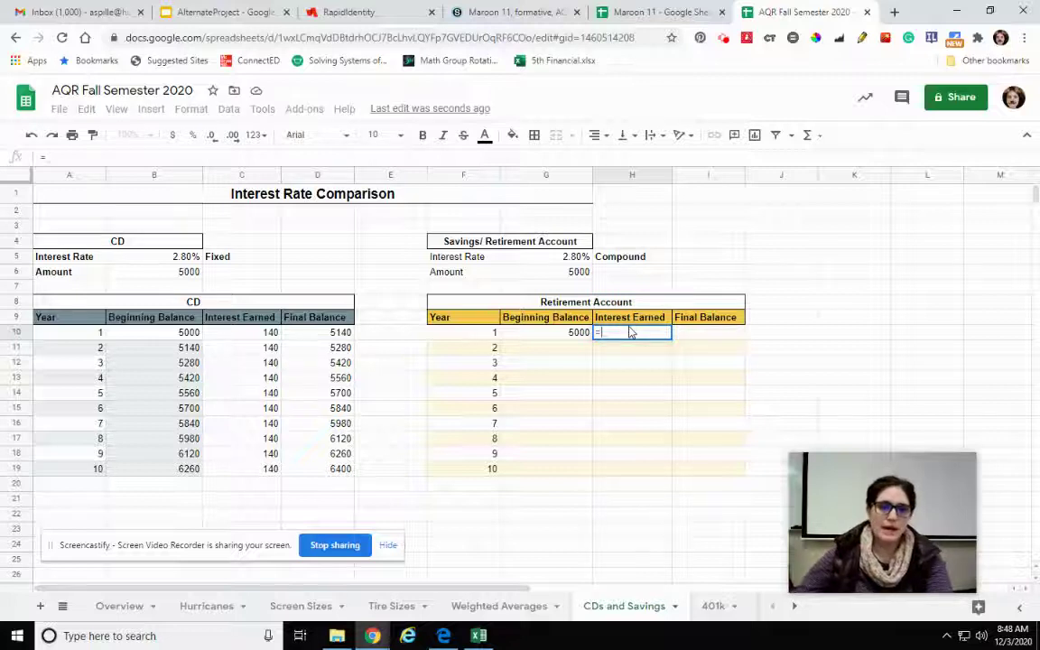
click(527, 259)
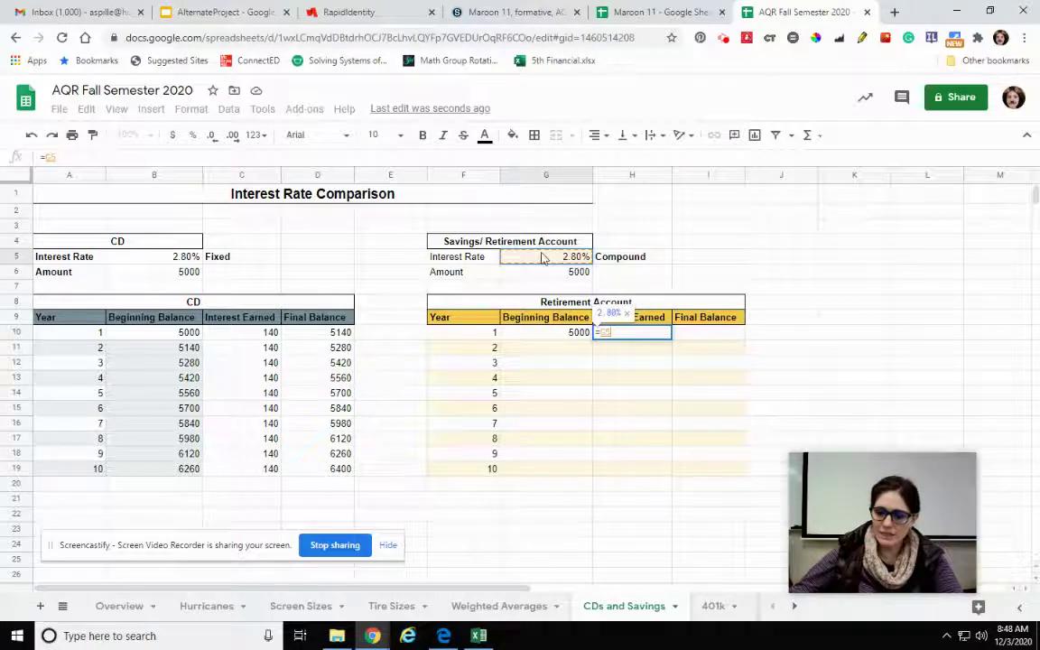
text(*)
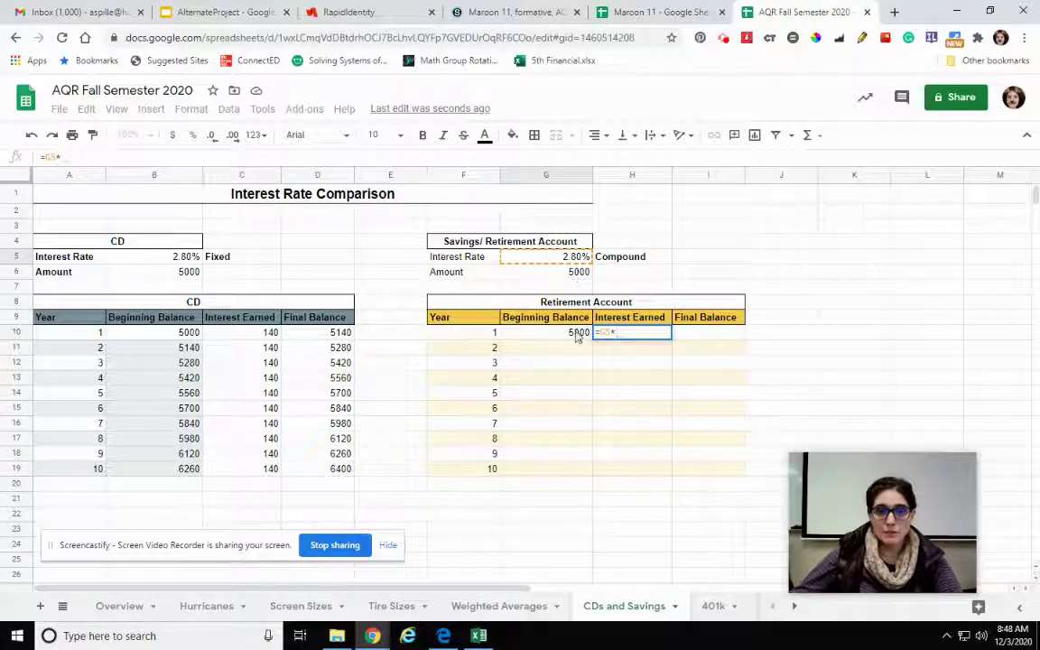
click(553, 336)
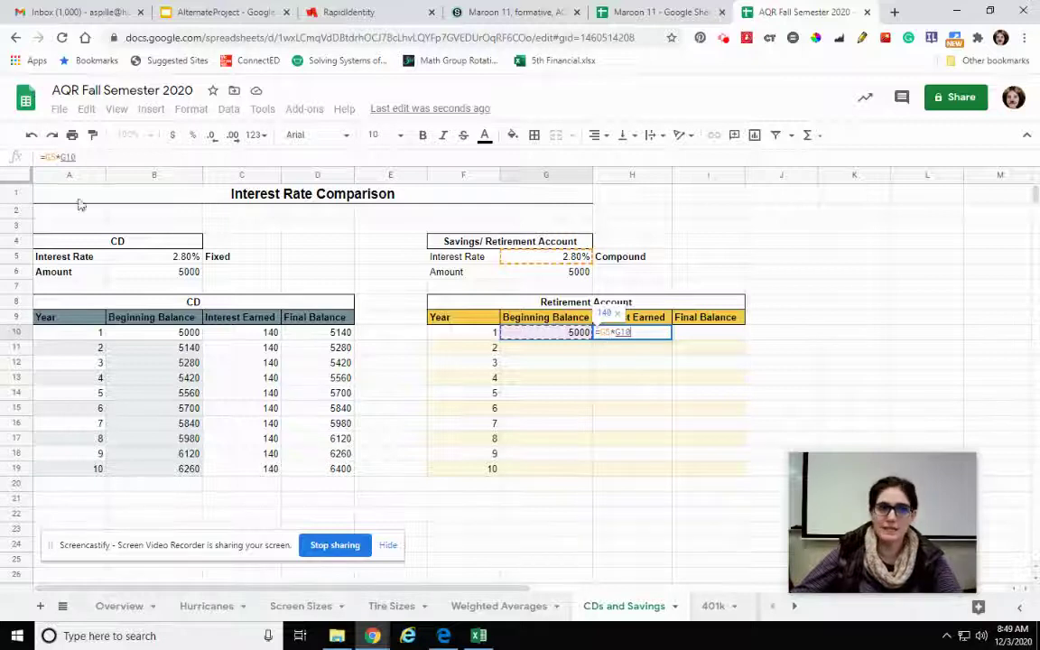
click(173, 155)
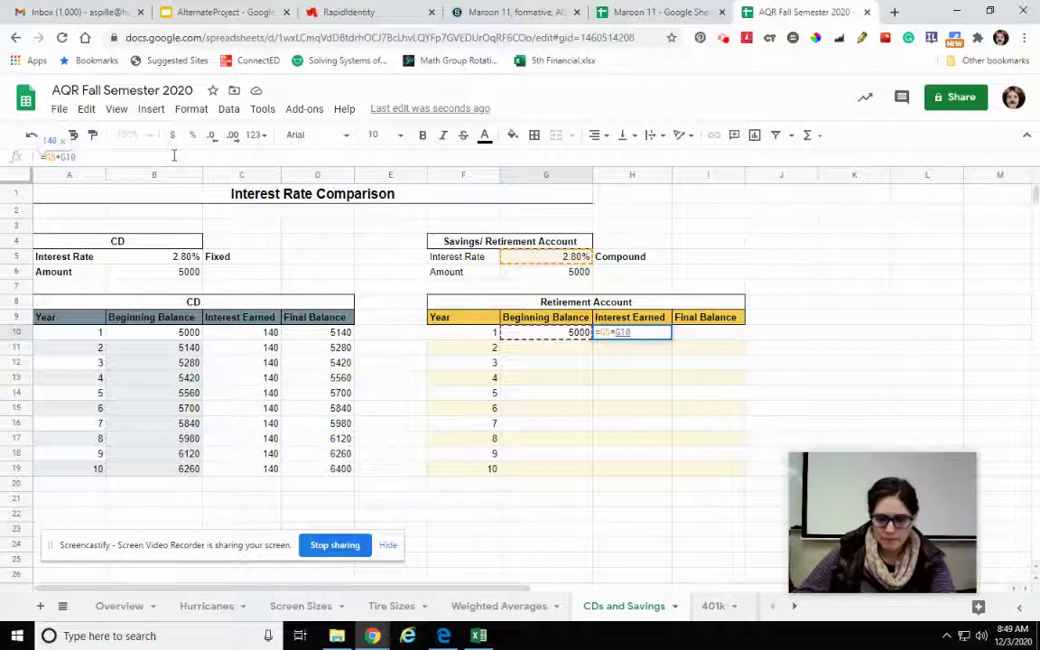
key(F4)
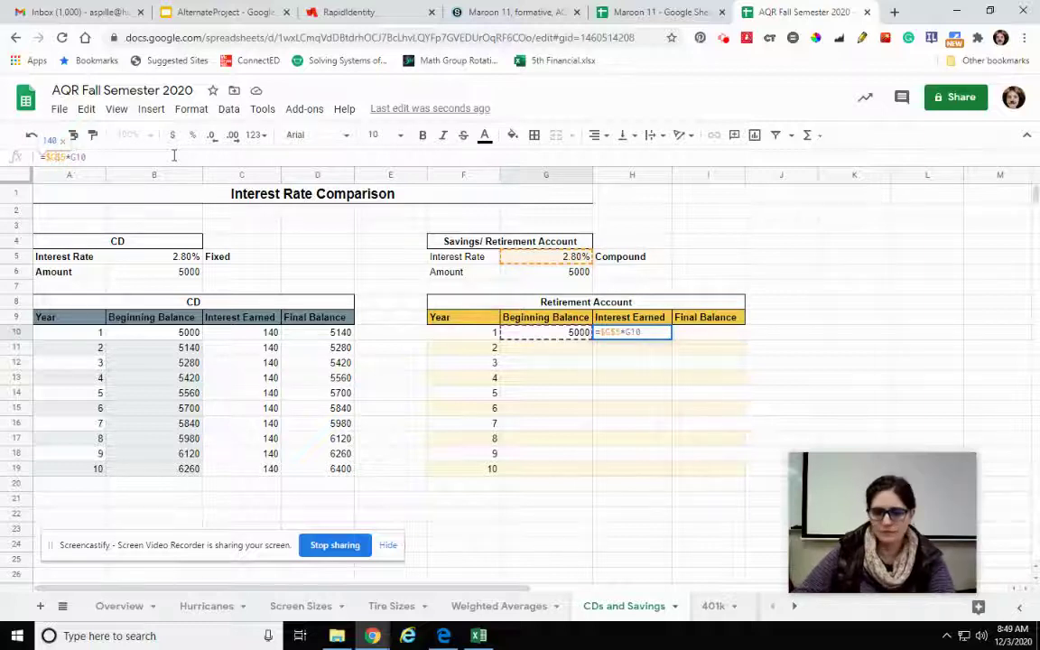
key(Return)
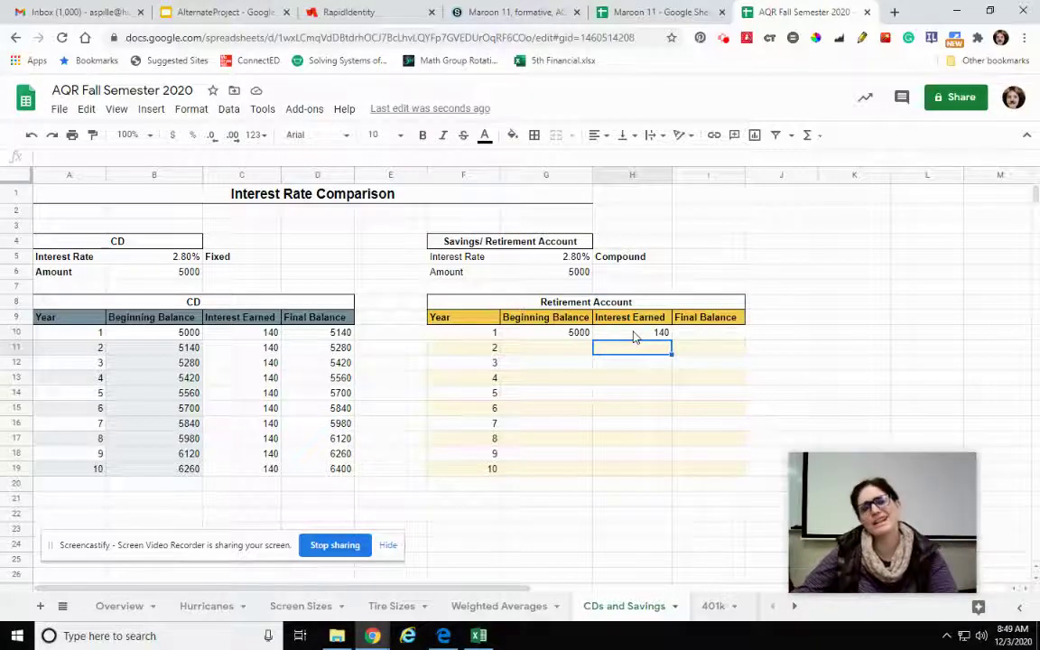
click(708, 337)
Enter =G10+H10 in I10 for a retirement year-1 final balance of 5140.
text(=)
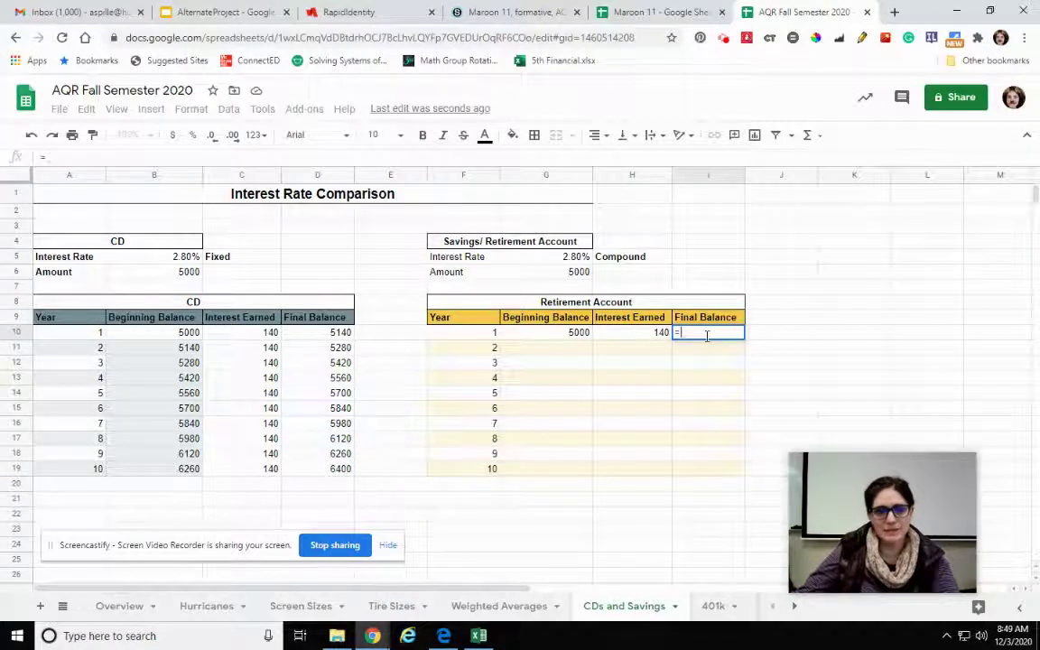
click(520, 334)
text(+)
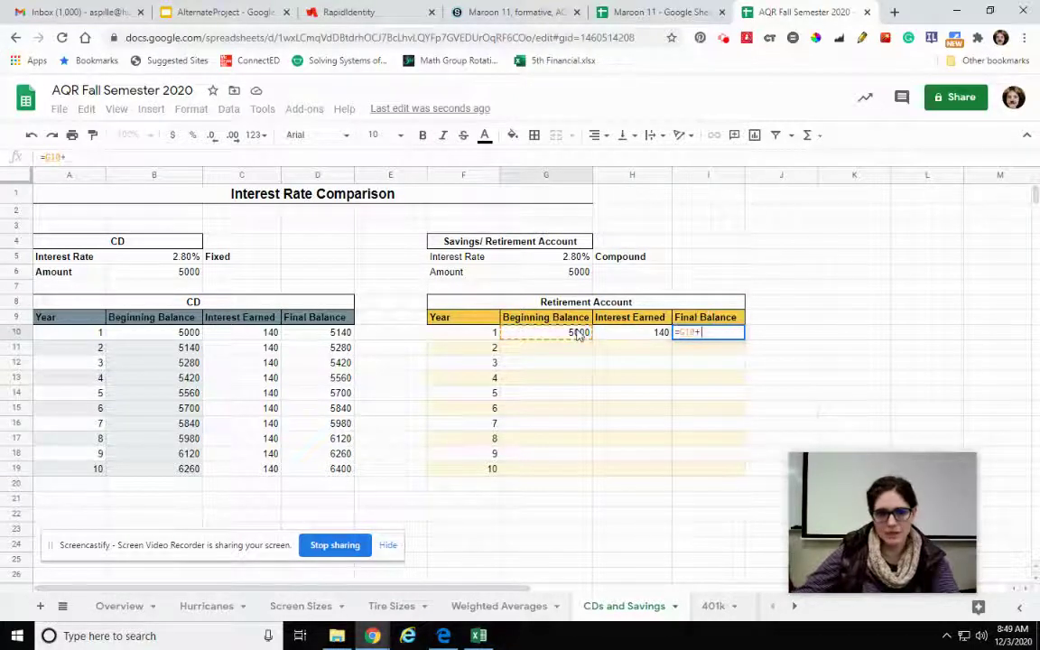
click(612, 334)
key(Return)
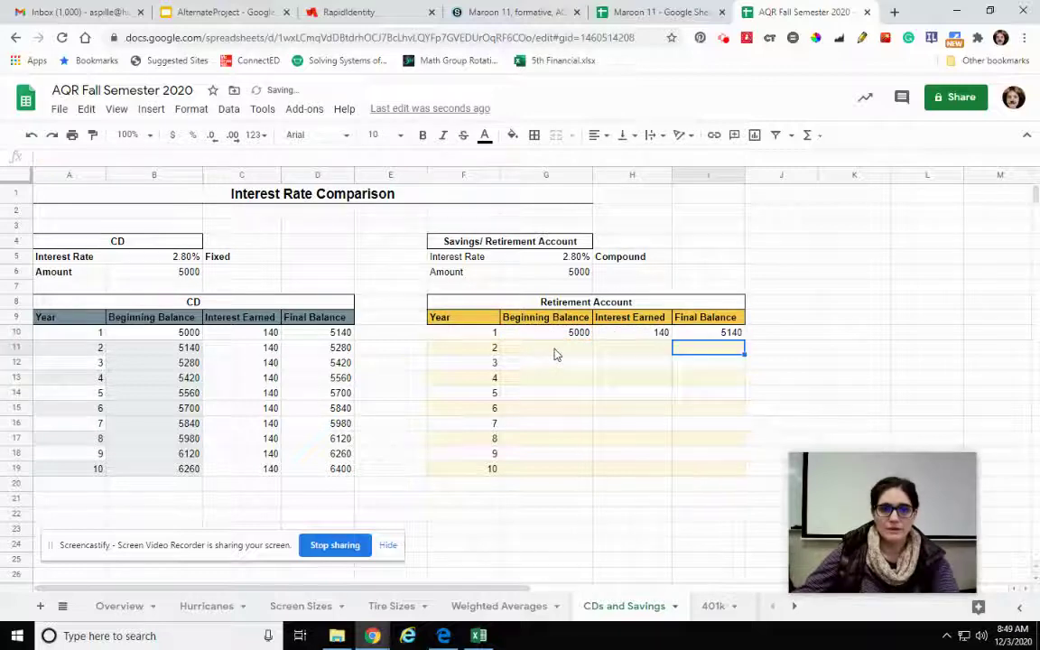
click(555, 352)
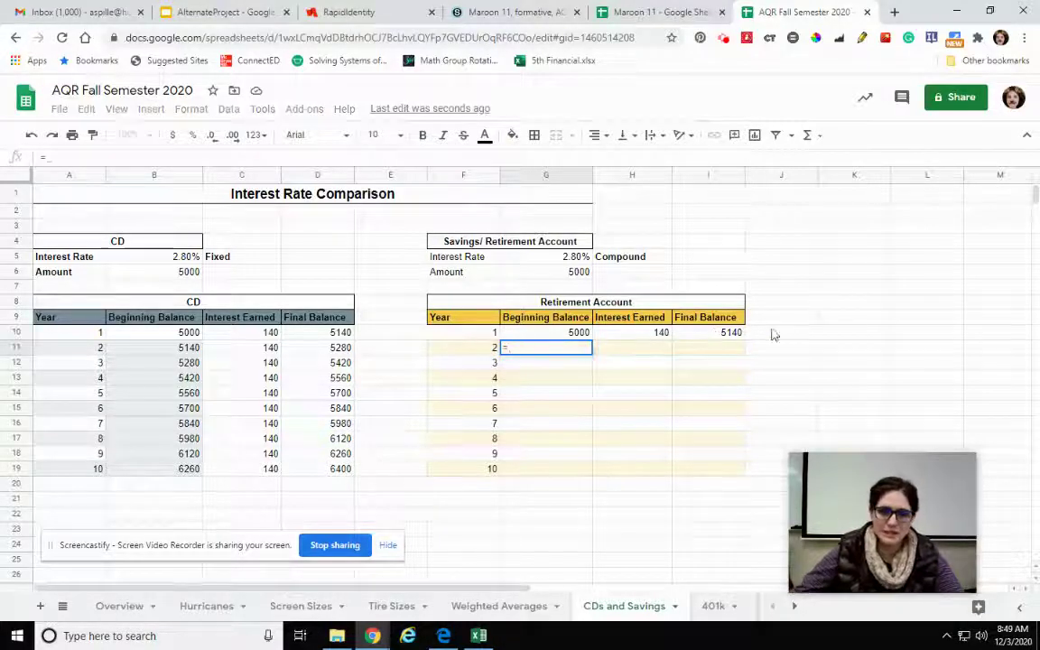
Set G11 to =I10 so year 2 begins at 5140.
text(=)
click(730, 333)
key(Return)
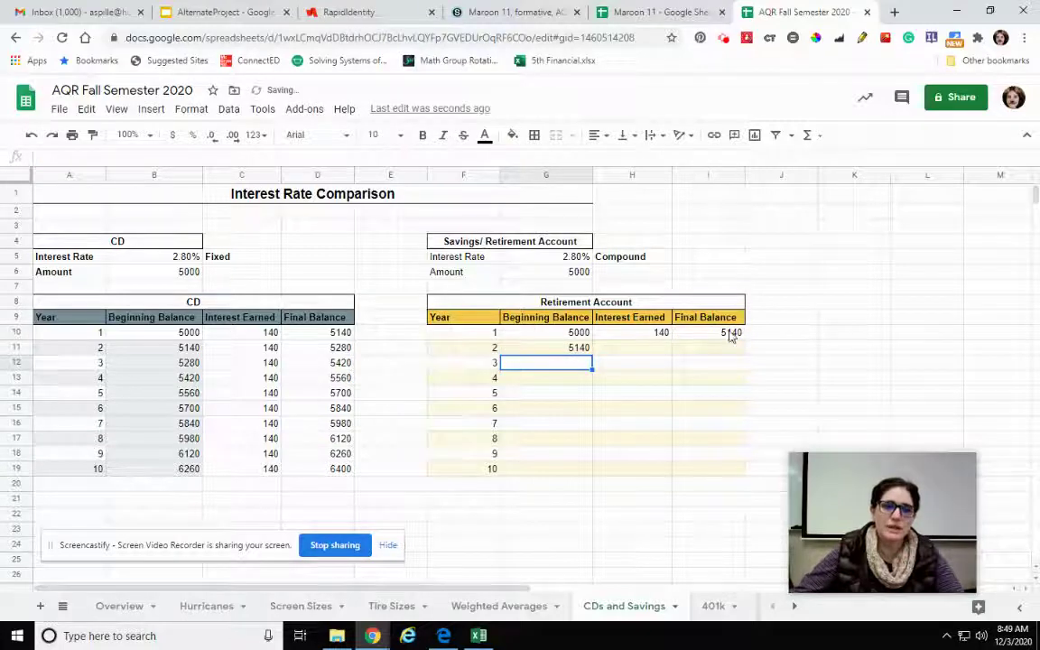
Copy the interest and final balance formulas to year 2, giving 143.92 and 5283.92.
click(645, 334)
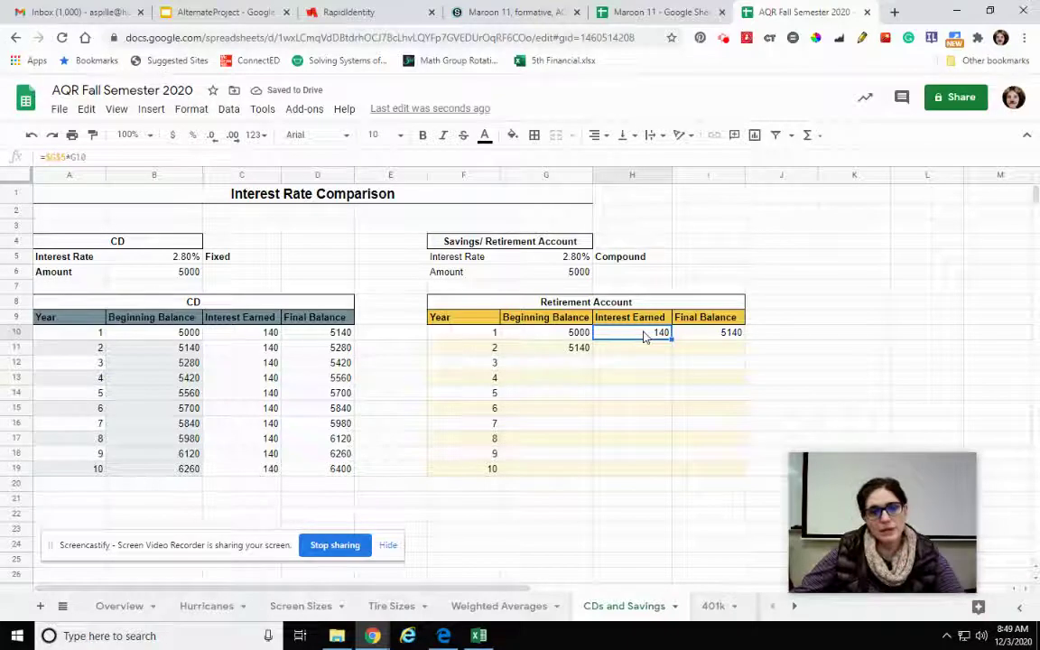
drag(671, 341, 669, 352)
click(628, 352)
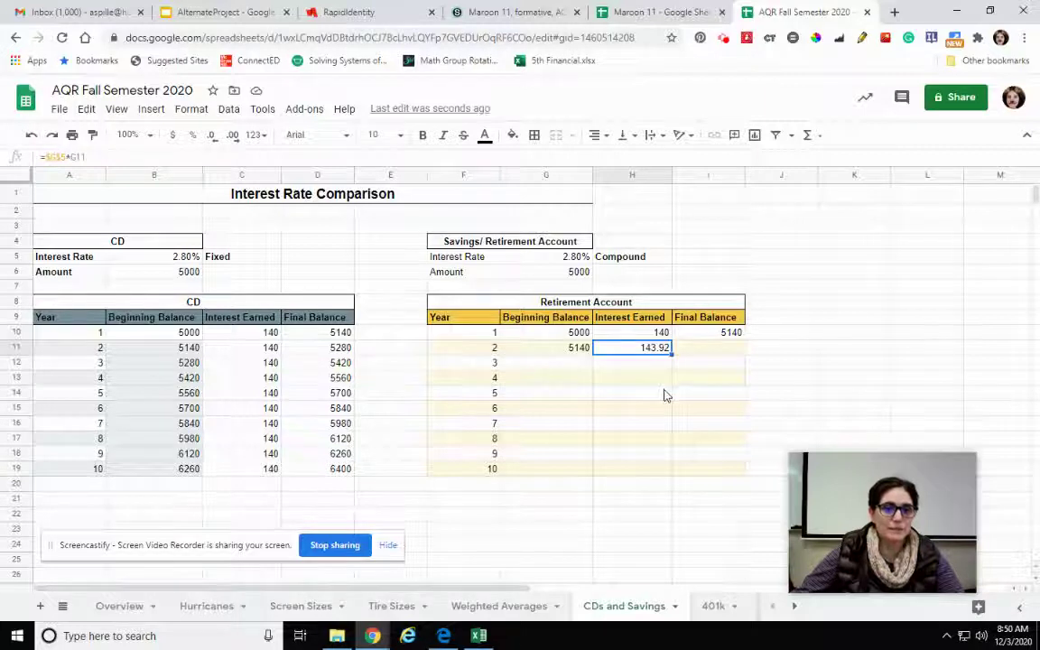
click(727, 333)
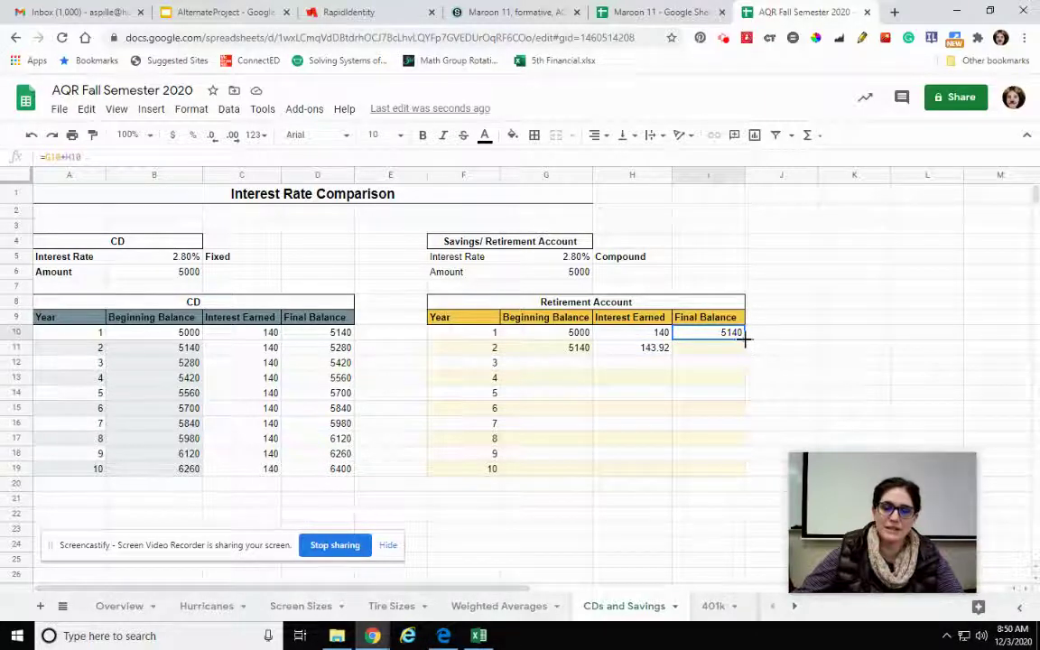
drag(742, 350, 743, 352)
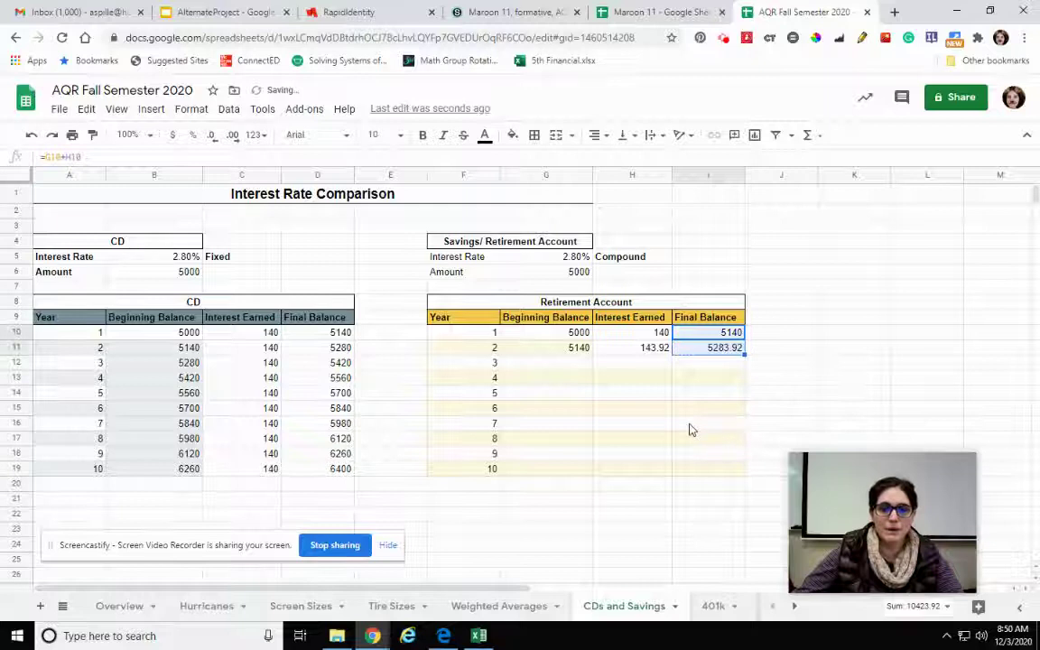
click(690, 425)
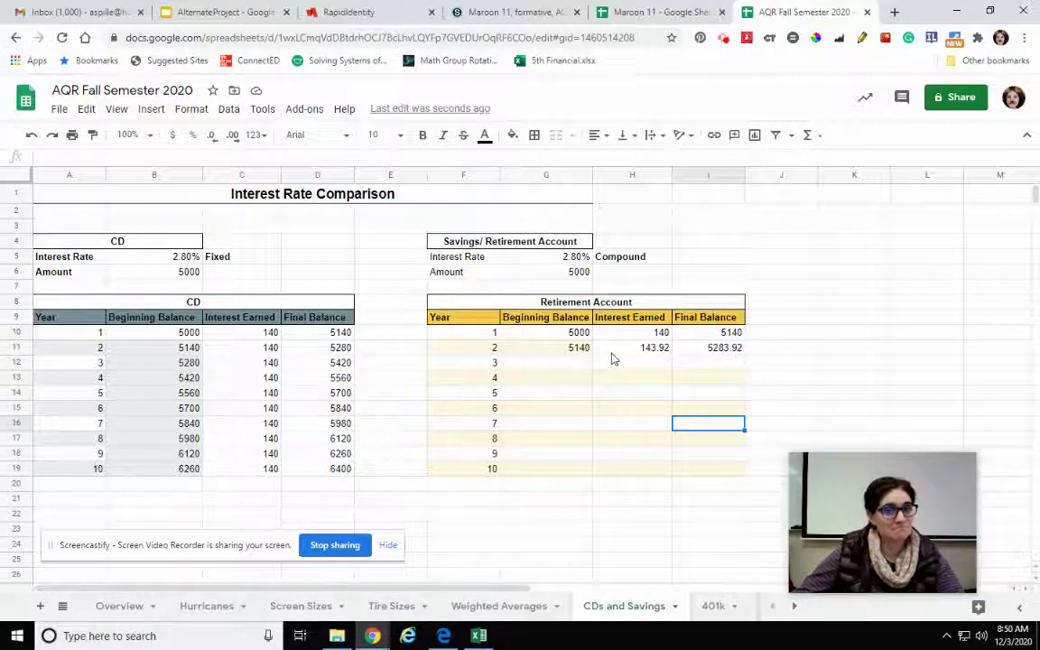
drag(557, 352, 722, 352)
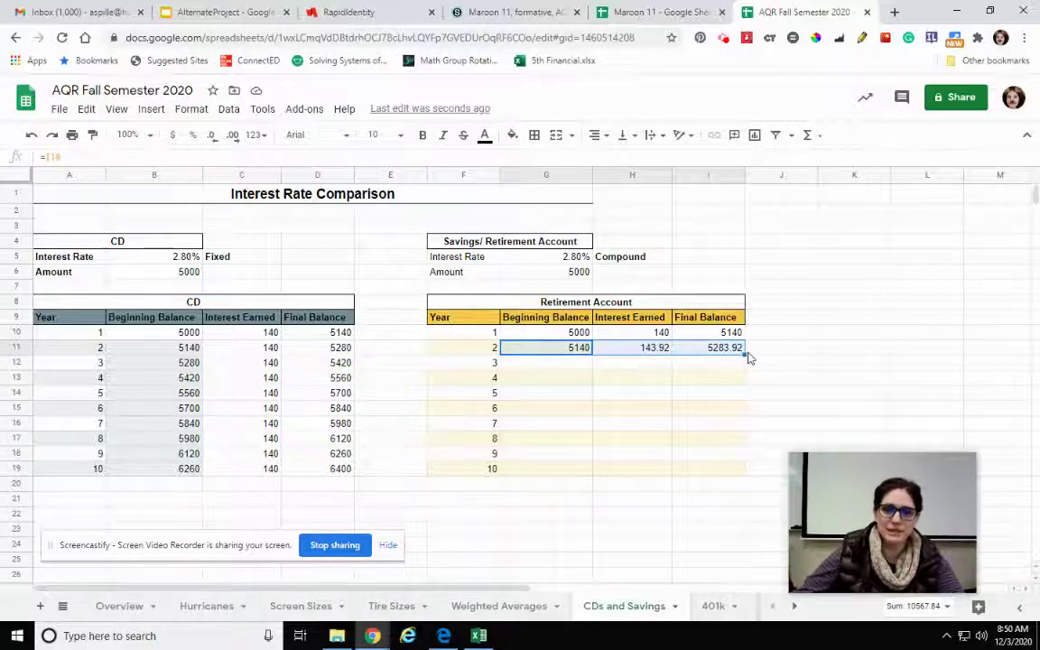
Fill G11:I11 down through row 19, reaching a year-10 final balance of 6590.238788.
drag(744, 355, 726, 465)
click(719, 526)
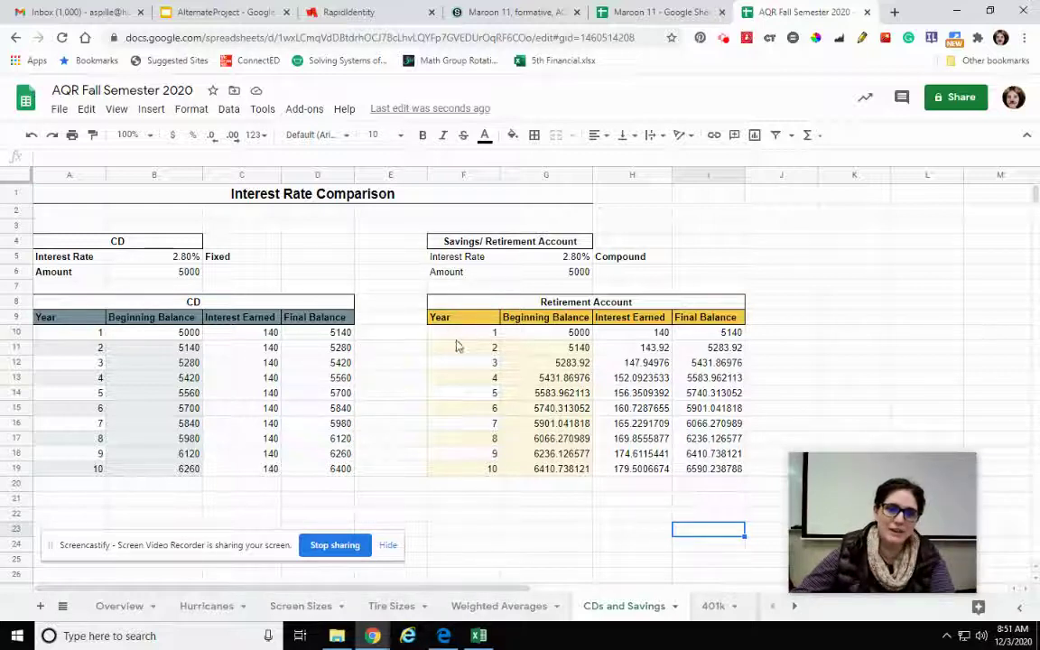
Apply the yellow alternating-colour style to the Retirement Account table F9:I19.
drag(456, 317, 706, 471)
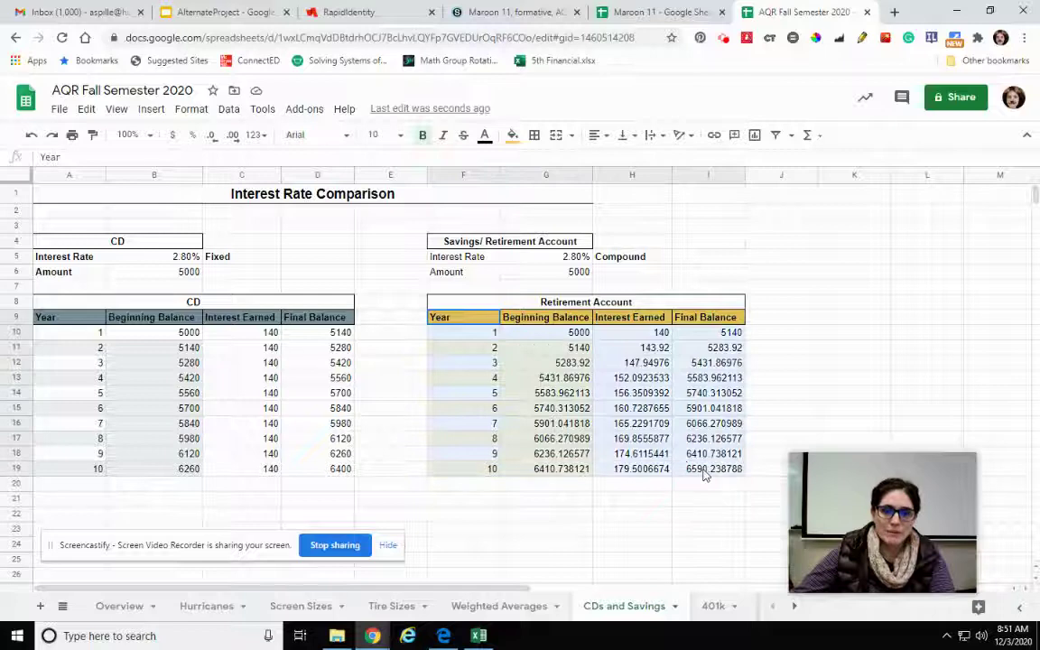
click(187, 109)
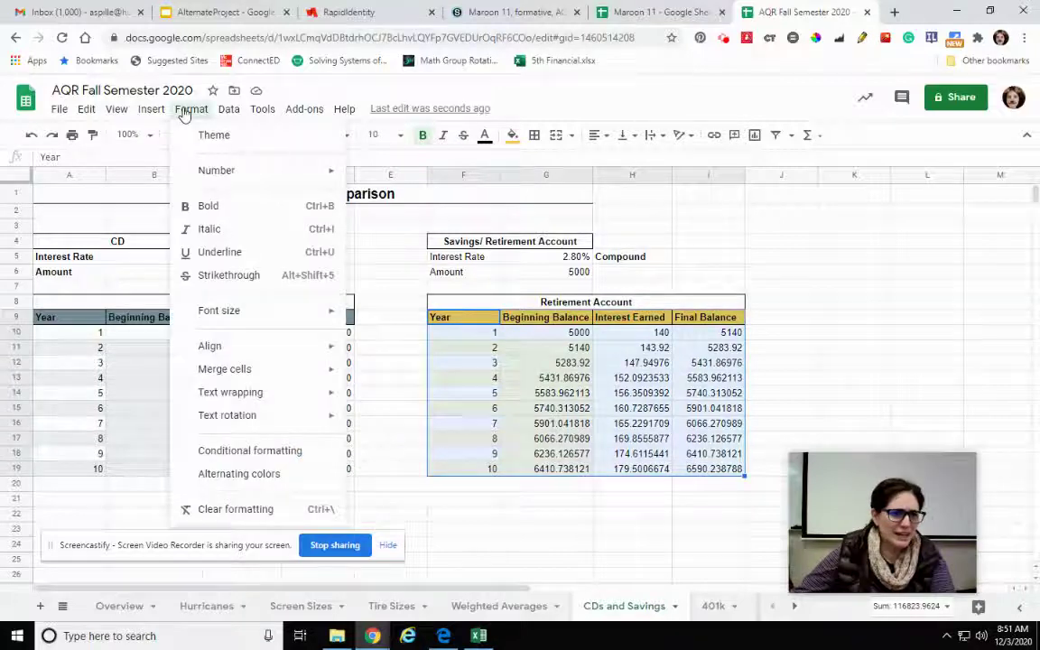
click(216, 475)
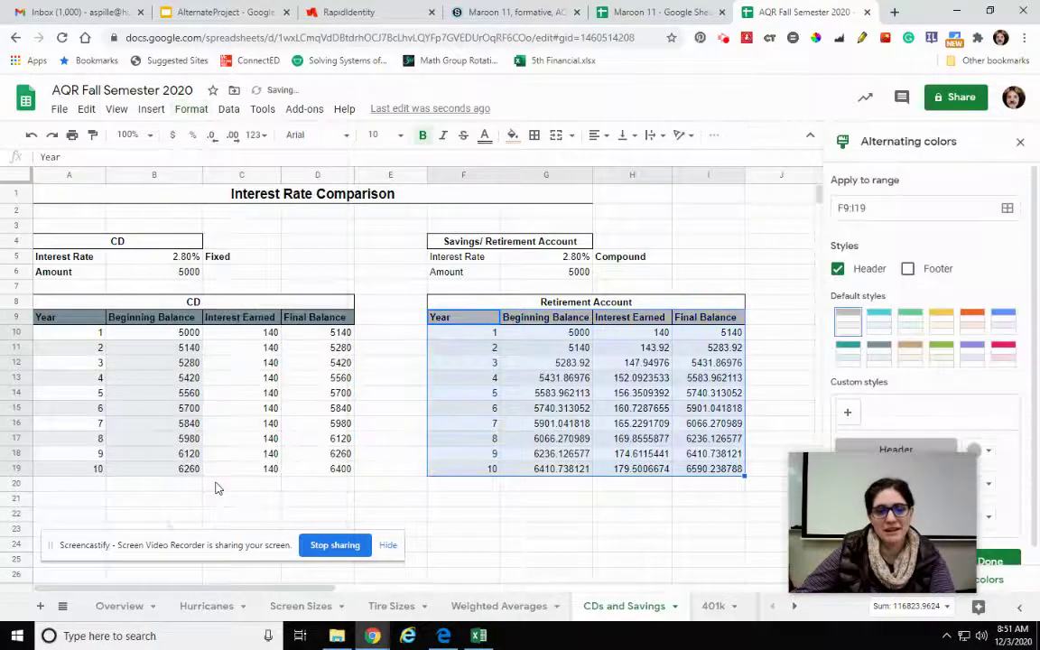
click(940, 320)
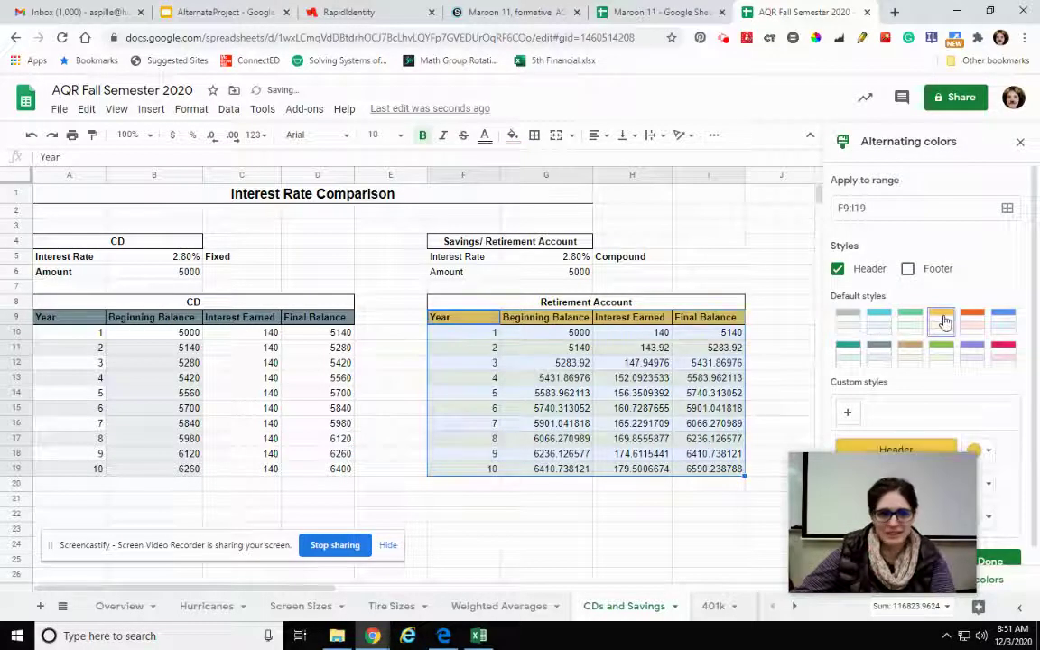
click(704, 533)
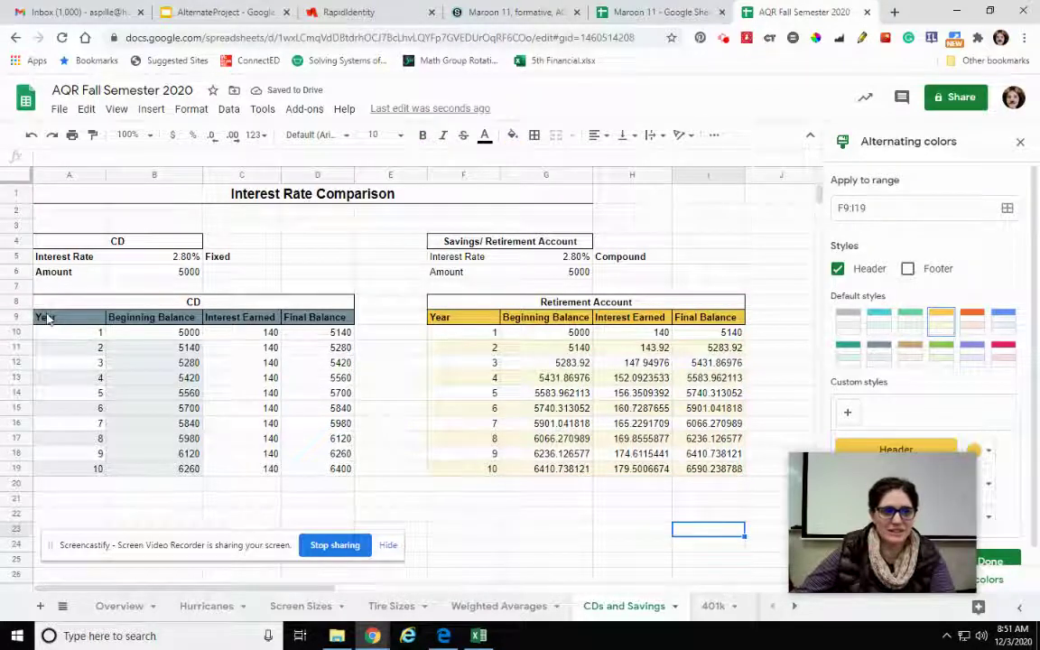
Band the CD table rows A9:D19 with gray-blue alternating colours, keeping Retirement yellow.
drag(50, 317, 307, 479)
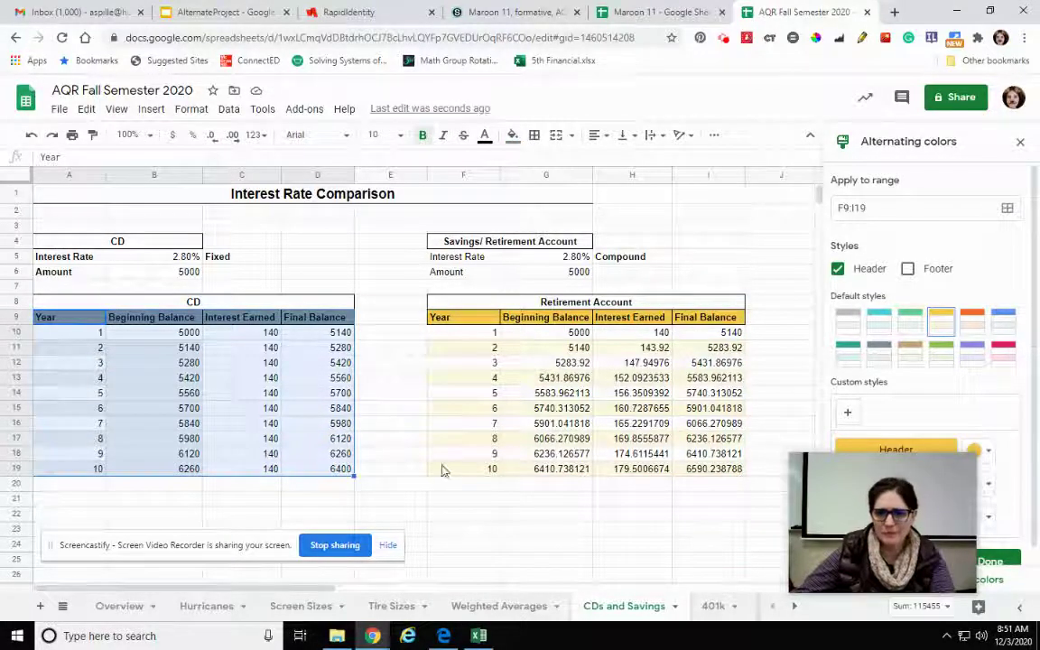
click(884, 360)
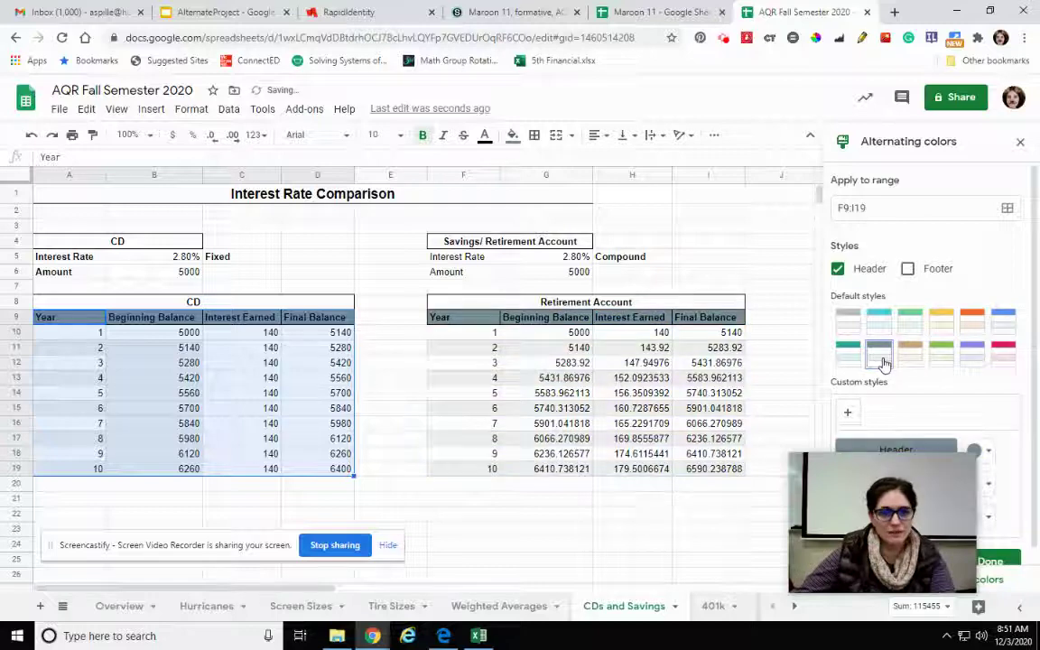
click(942, 320)
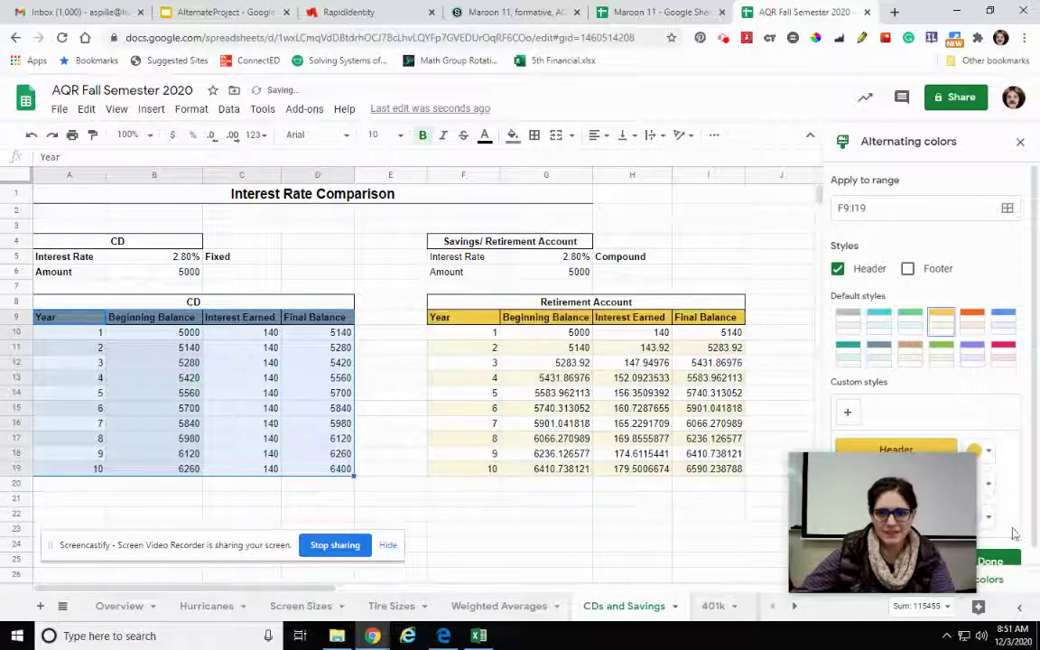
click(1004, 560)
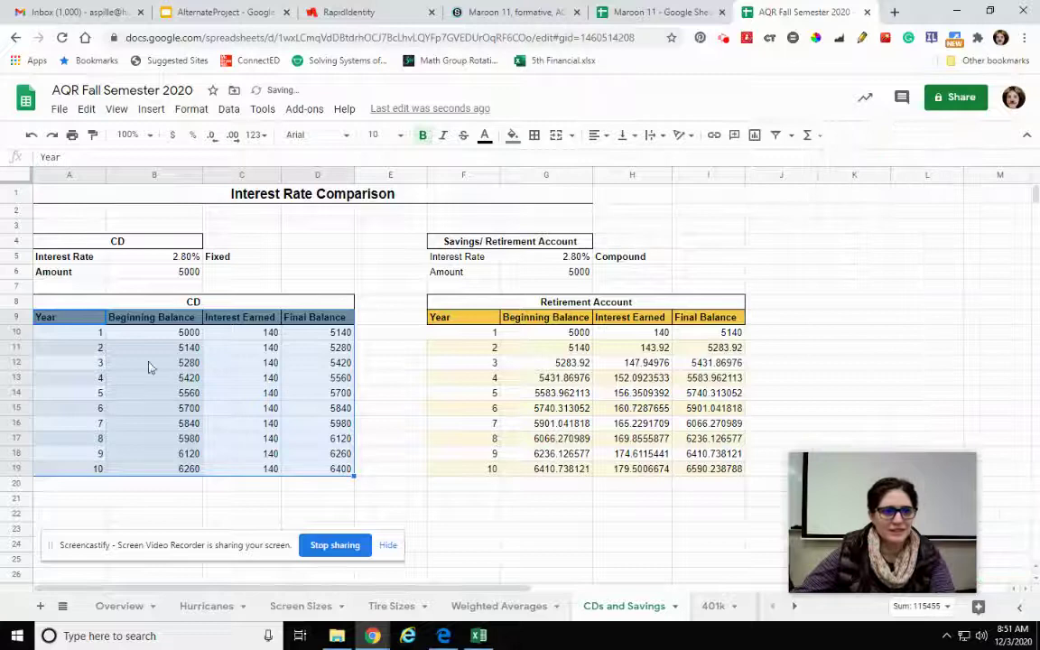
click(447, 528)
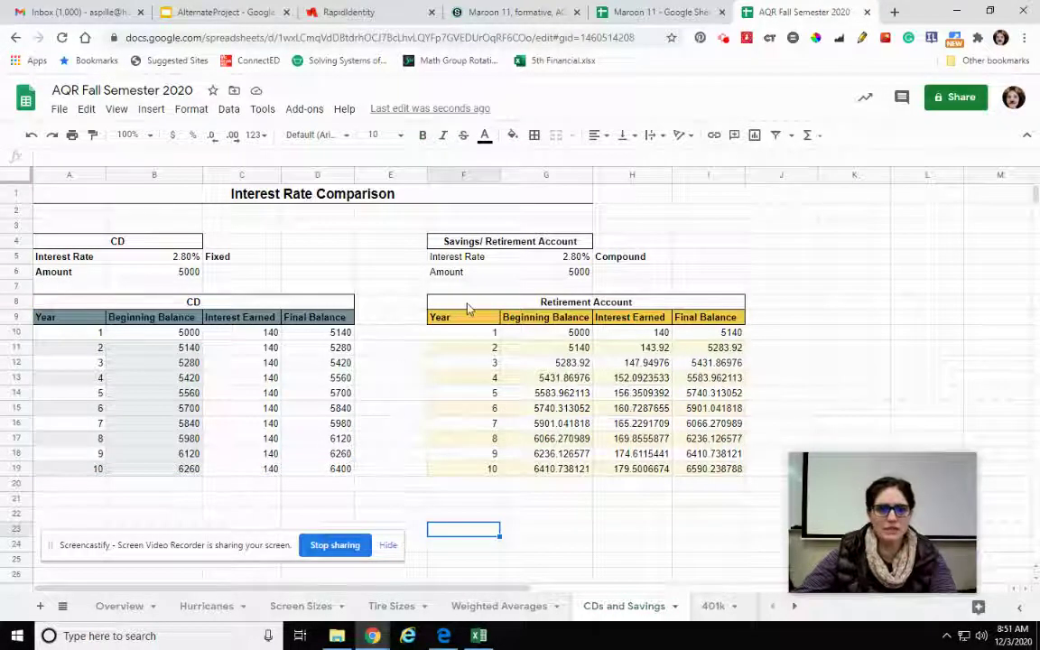
drag(466, 306, 719, 464)
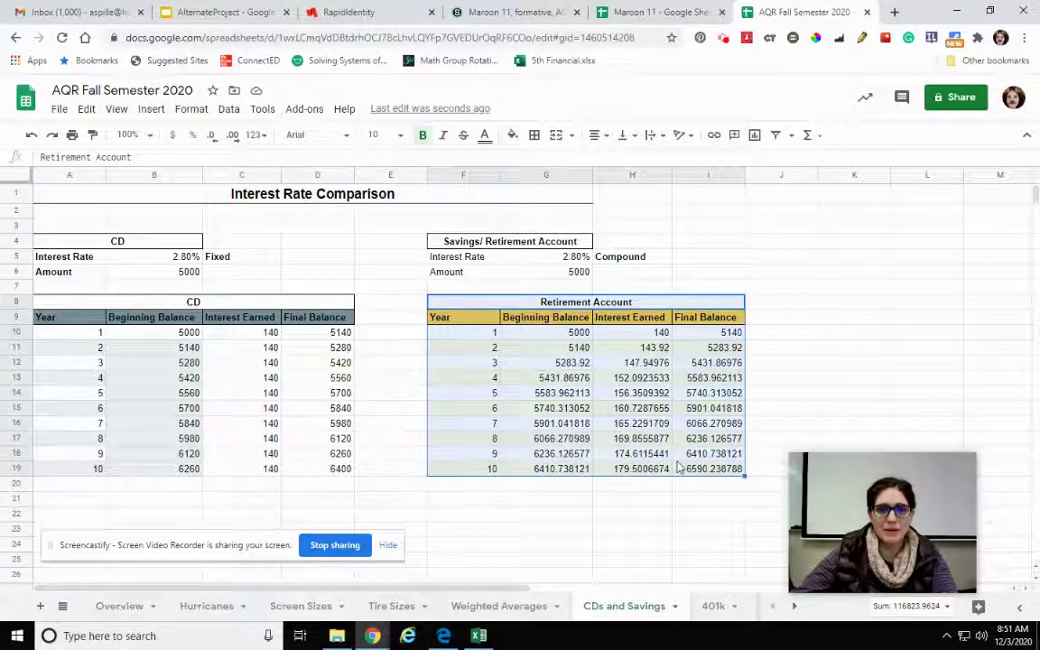
Add all borders to the Retirement Account table F8:I19, including its title.
click(534, 136)
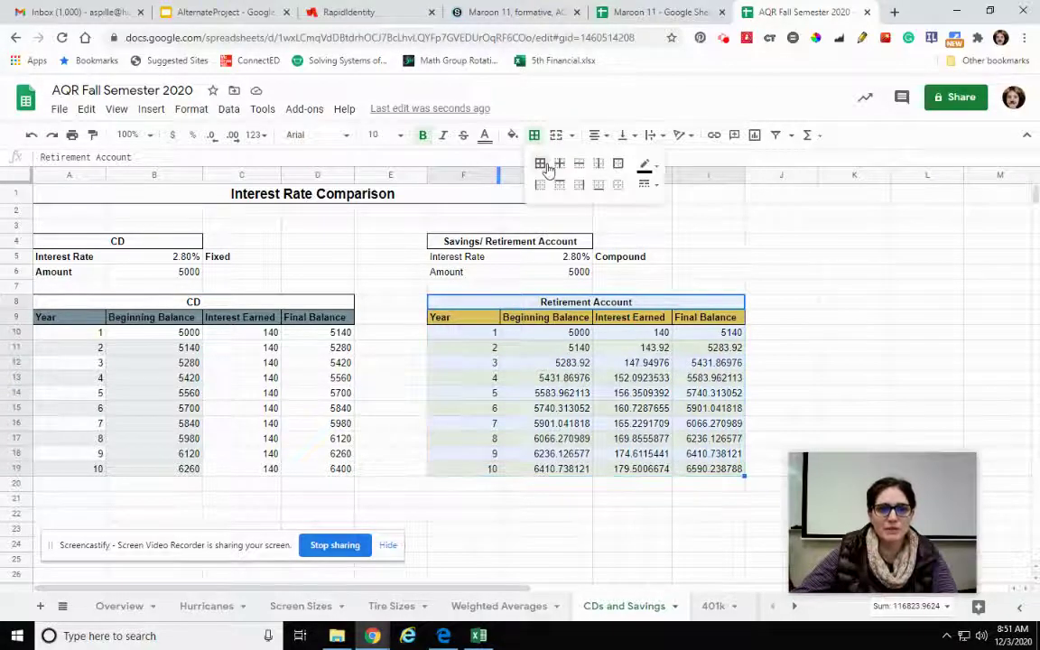
click(540, 164)
click(787, 271)
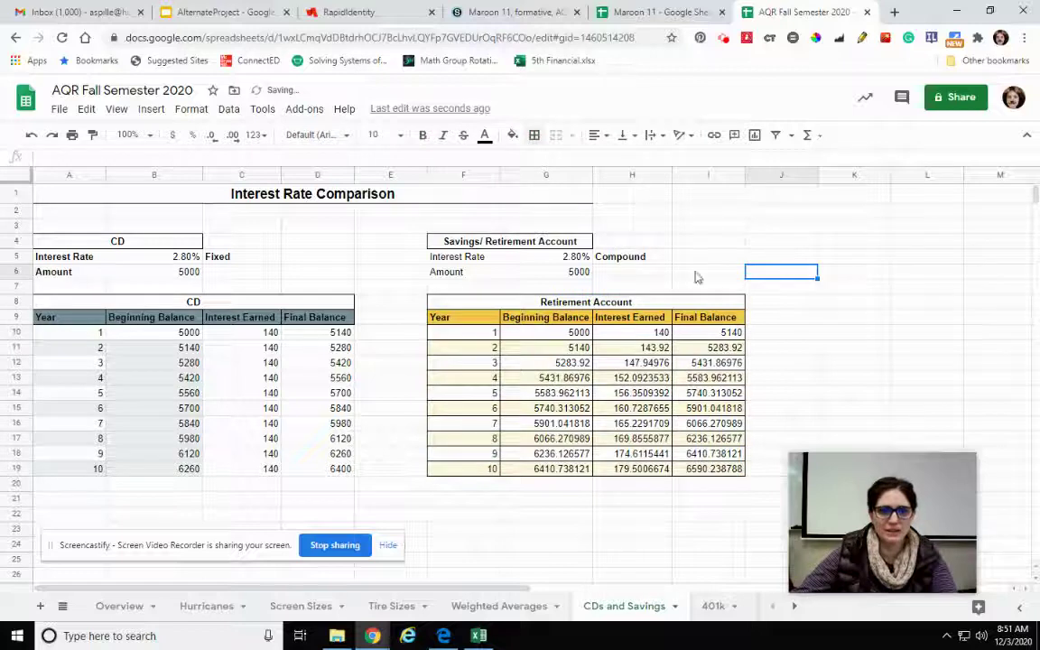
Add all borders to the CD table A8:D19, including its title.
drag(80, 305, 321, 470)
click(533, 134)
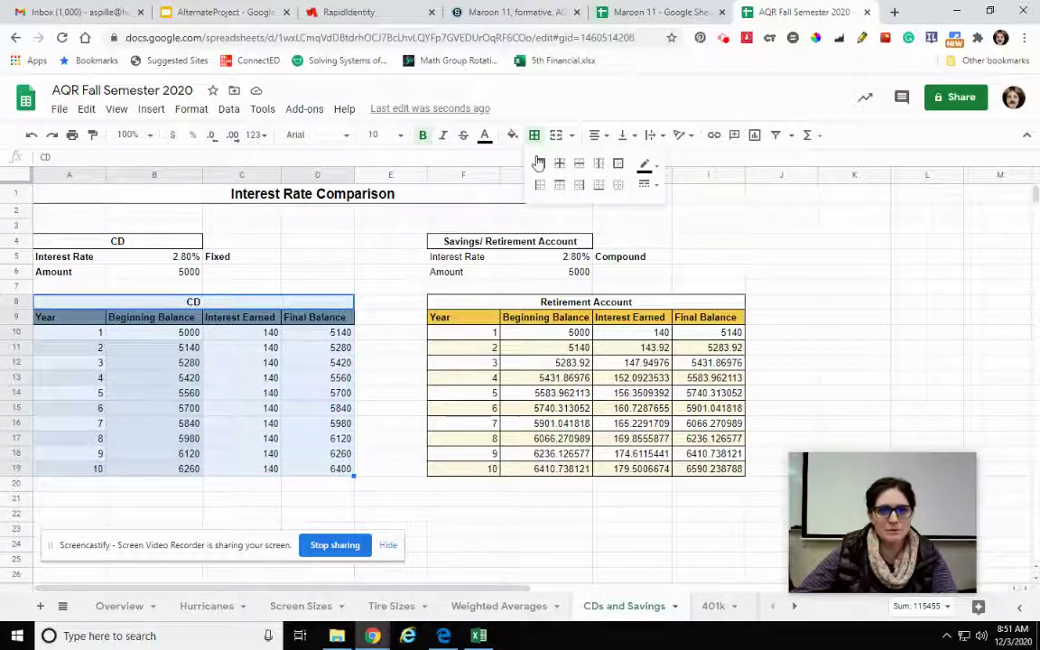
click(539, 163)
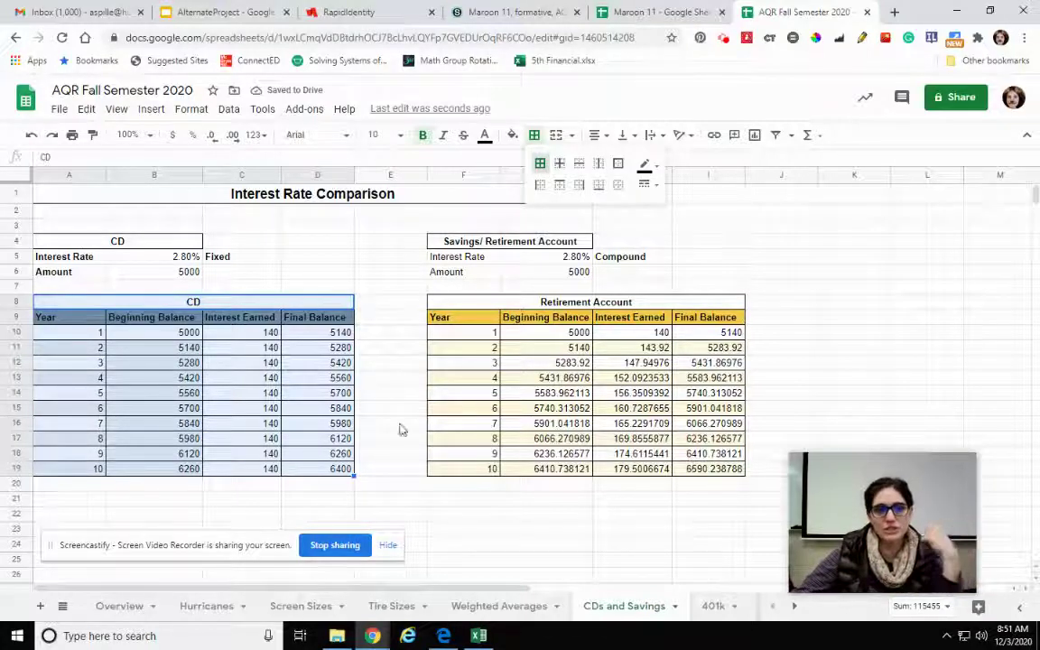
Apply the grey alternating-colour style to A8:D19, with a dark grey header on the CD title row.
click(193, 109)
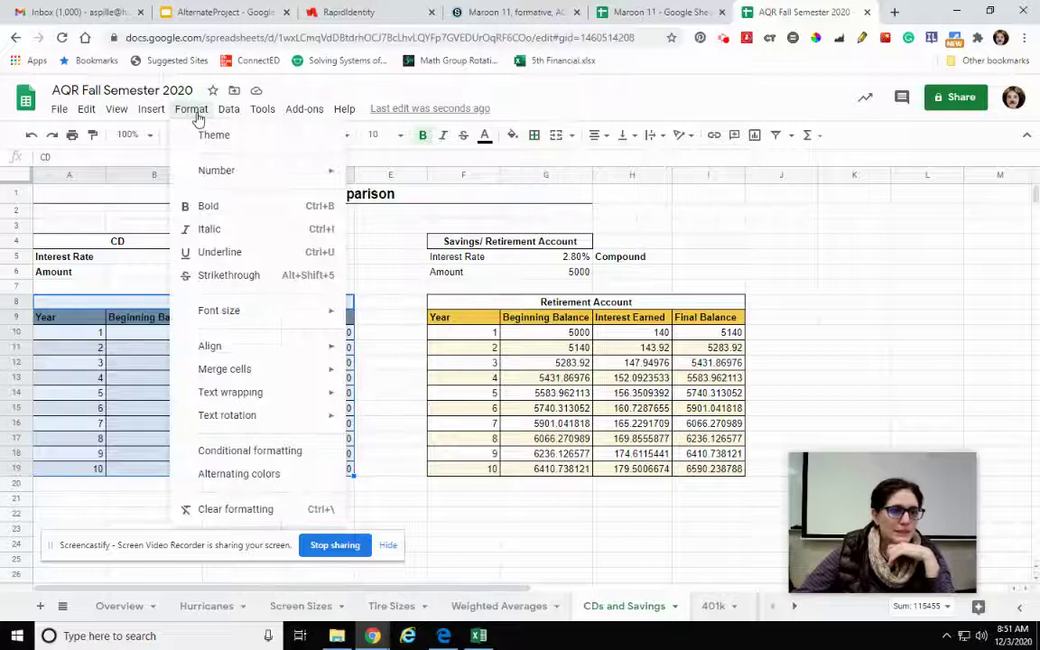
click(240, 474)
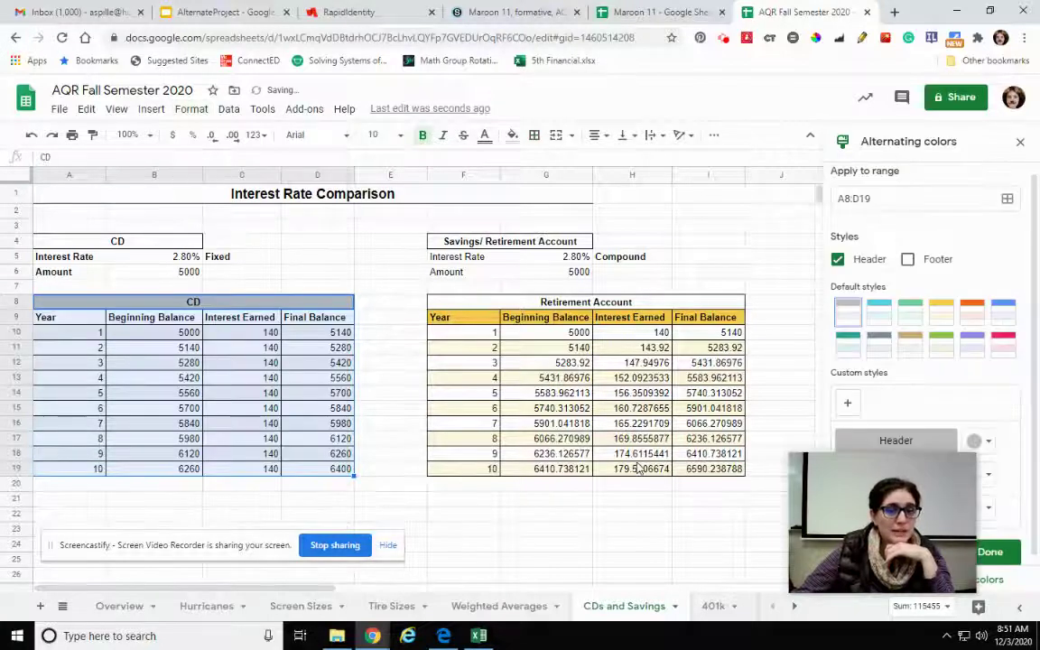
click(878, 343)
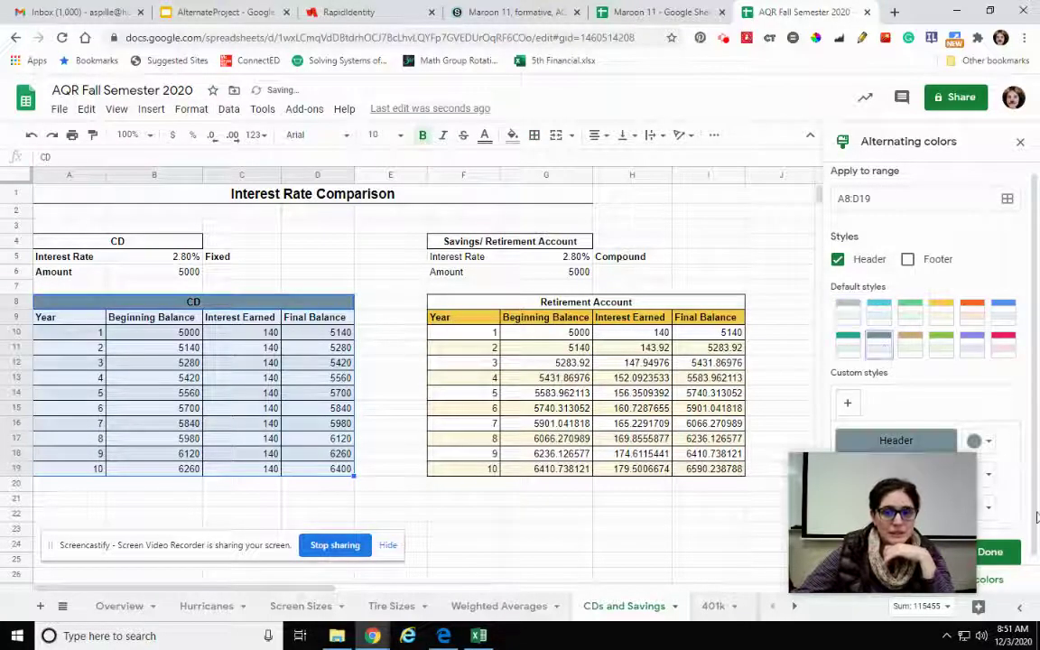
click(993, 552)
click(622, 524)
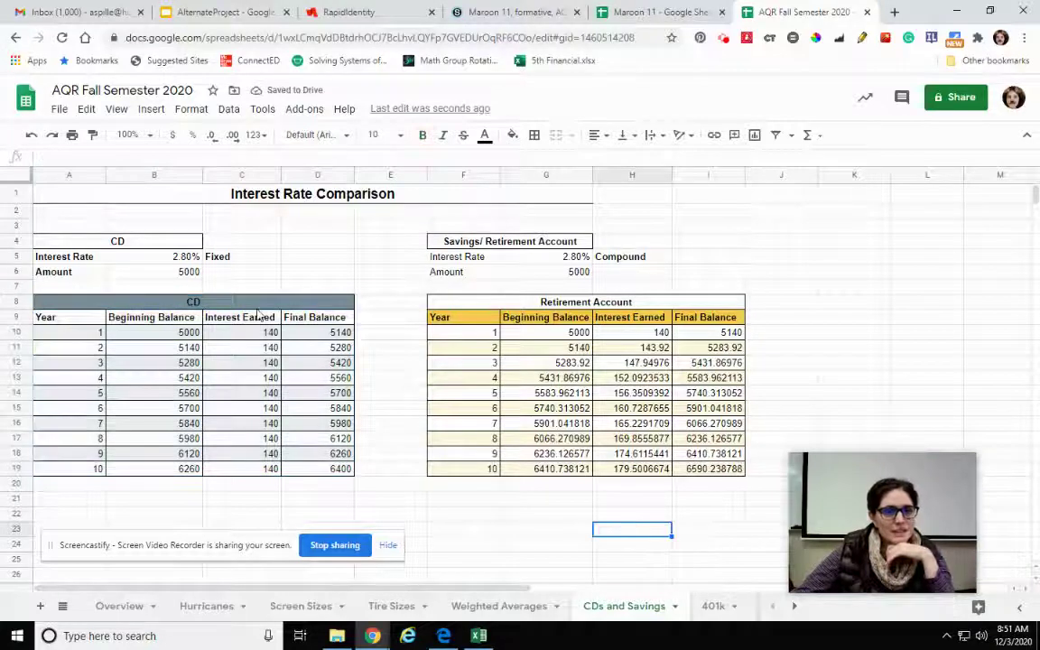